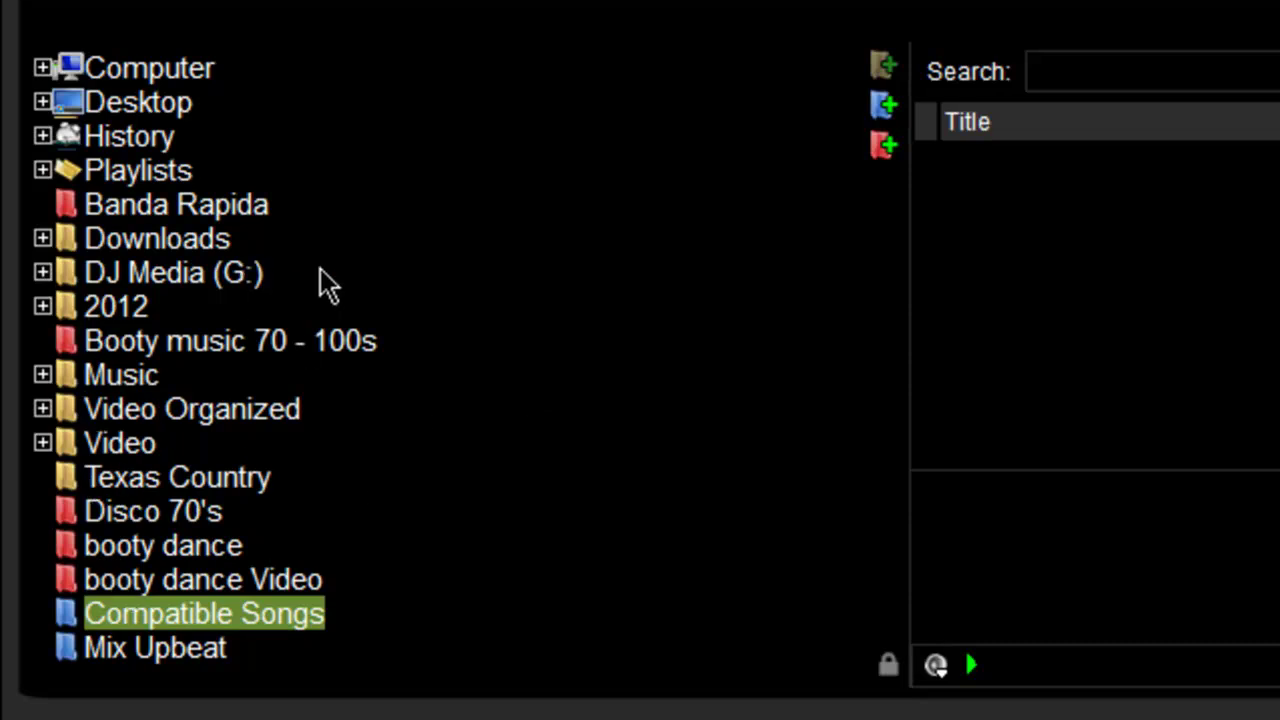
Step: Expand Music, DJ Music, CD's, 2012 and July in the folder tree
click(42, 376)
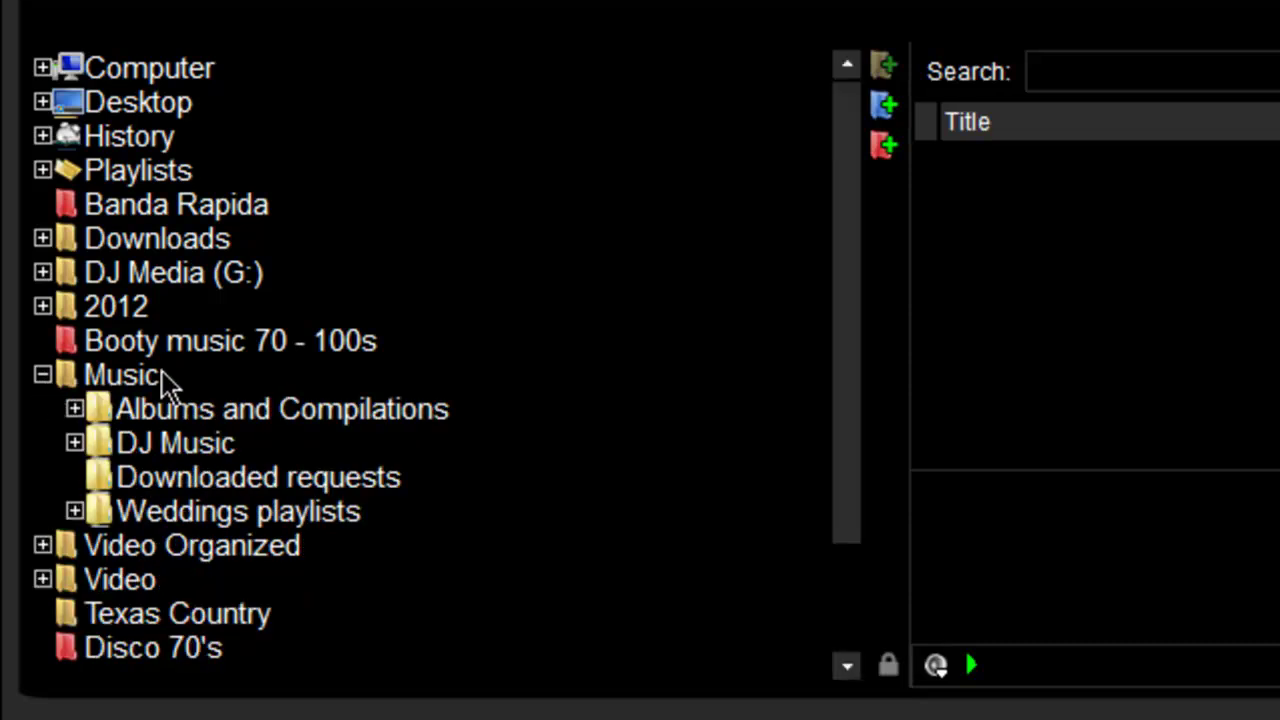
scroll(323, 371, down, 1)
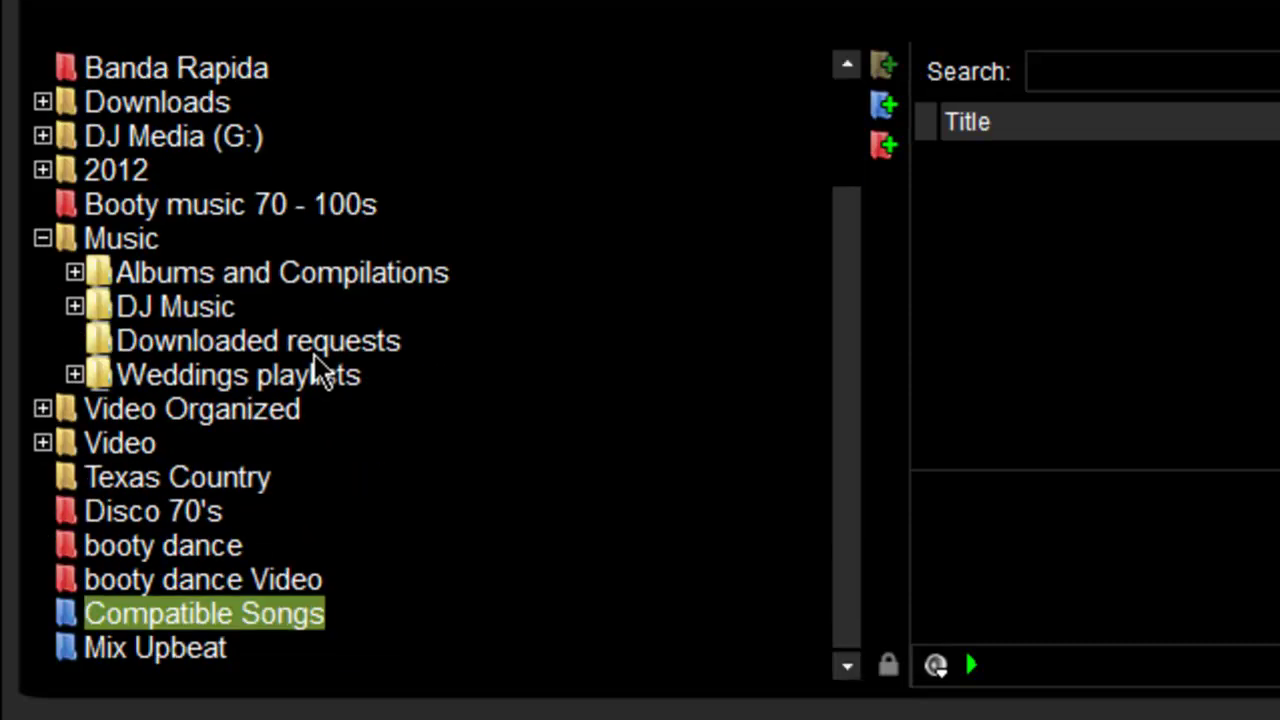
click(75, 306)
scroll(420, 330, down, 1)
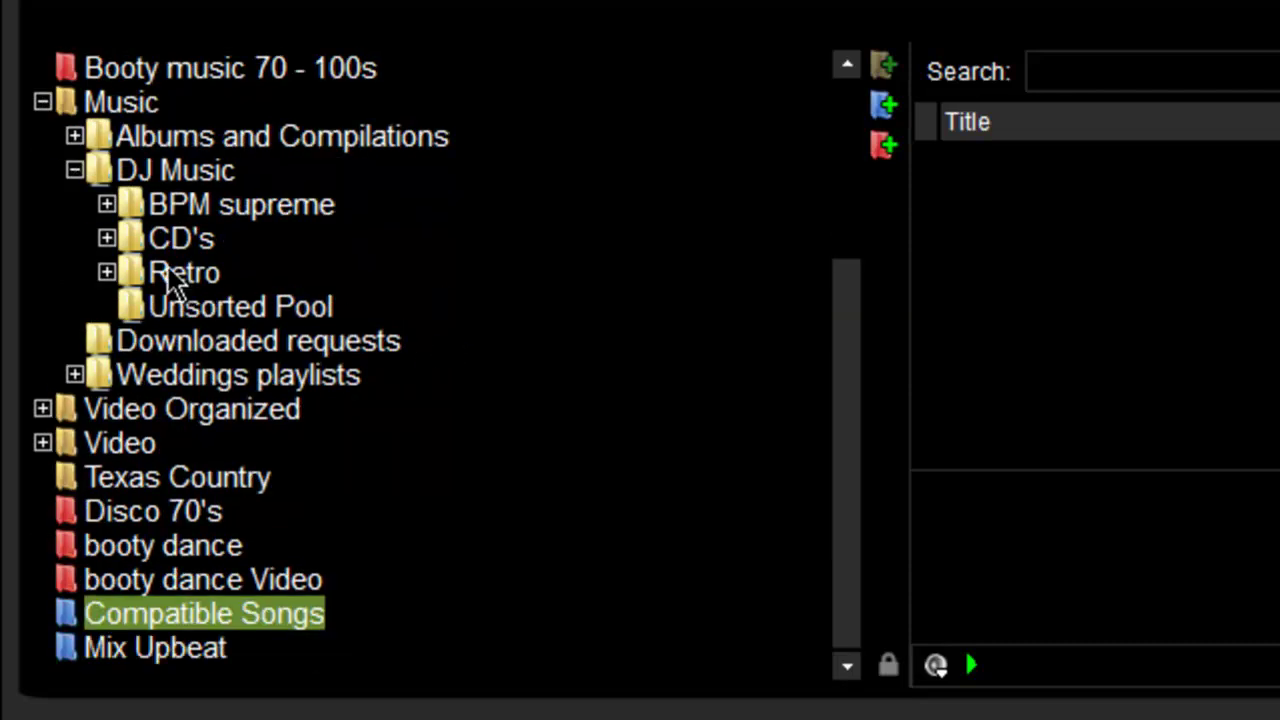
click(106, 240)
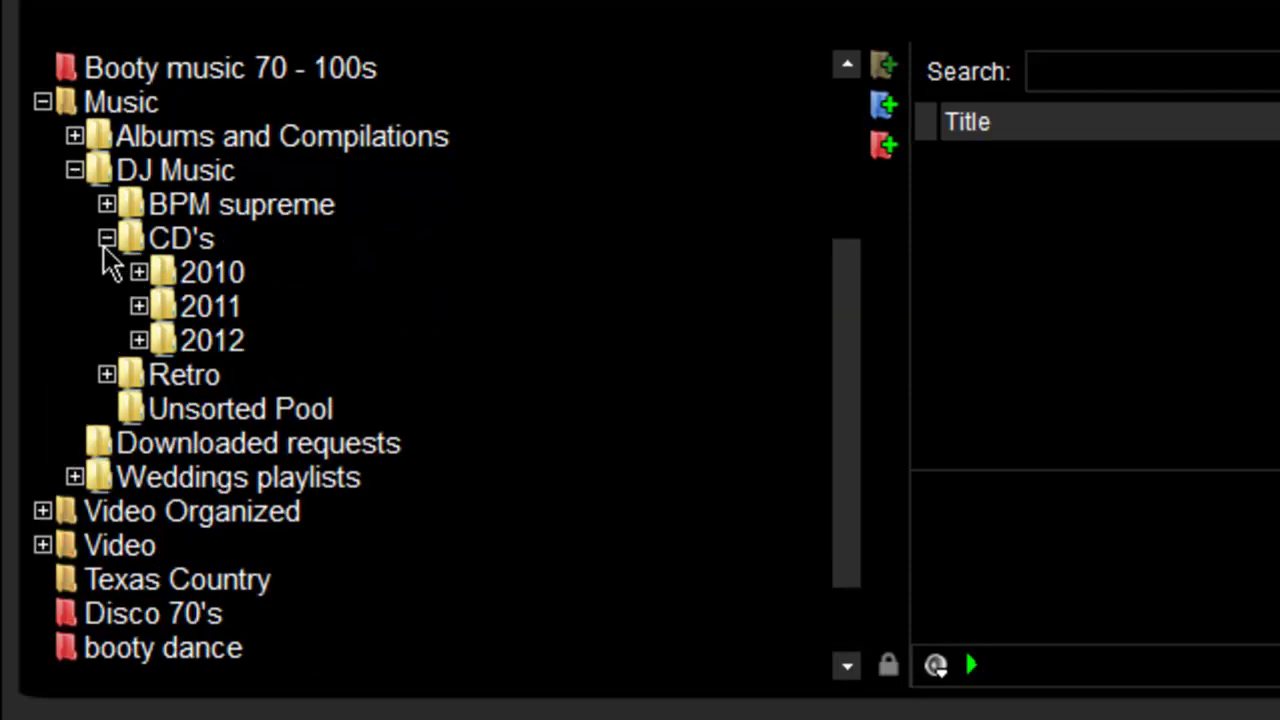
click(139, 341)
scroll(490, 353, down, 3)
scroll(483, 353, up, 2)
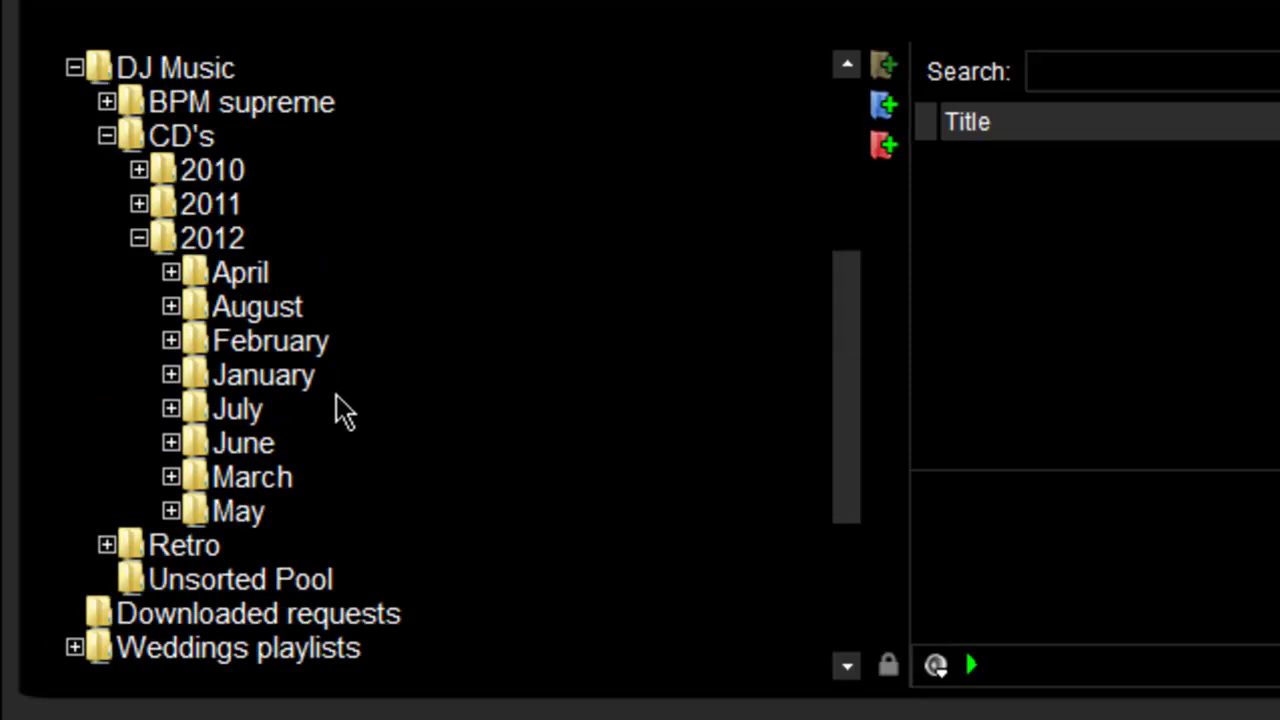
click(170, 409)
scroll(545, 405, down, 3)
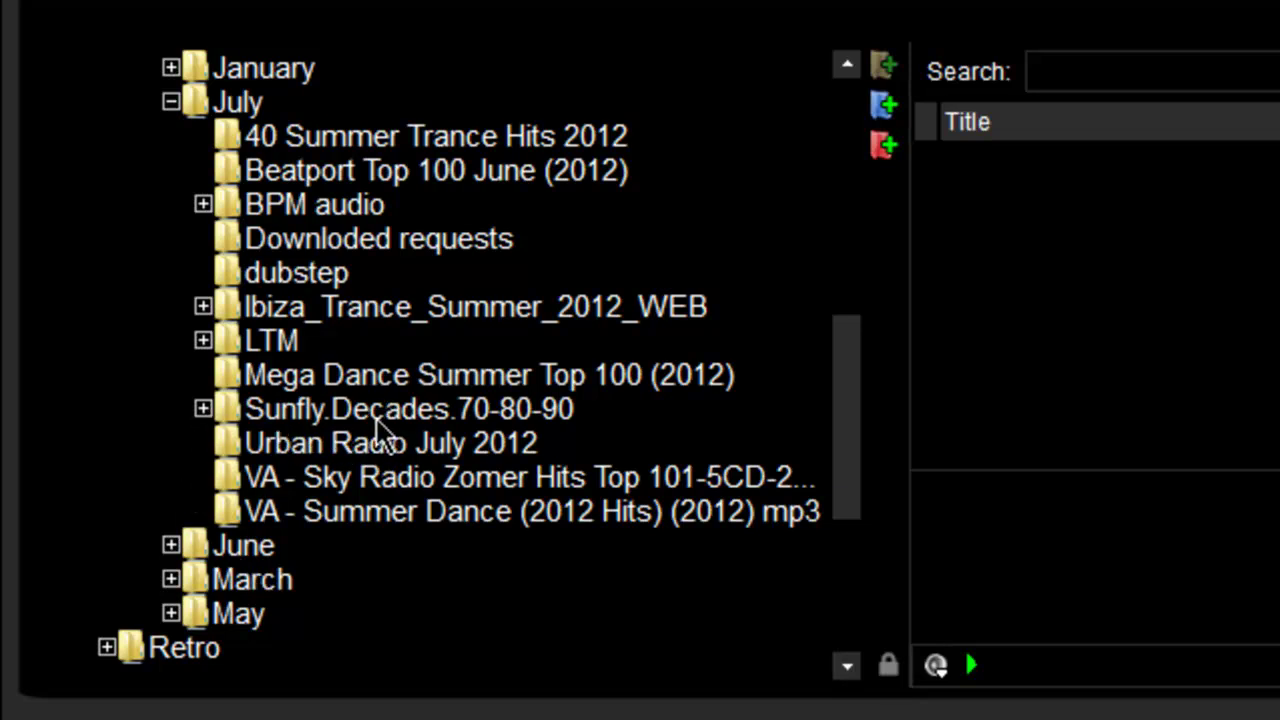
scroll(620, 395, up, 1)
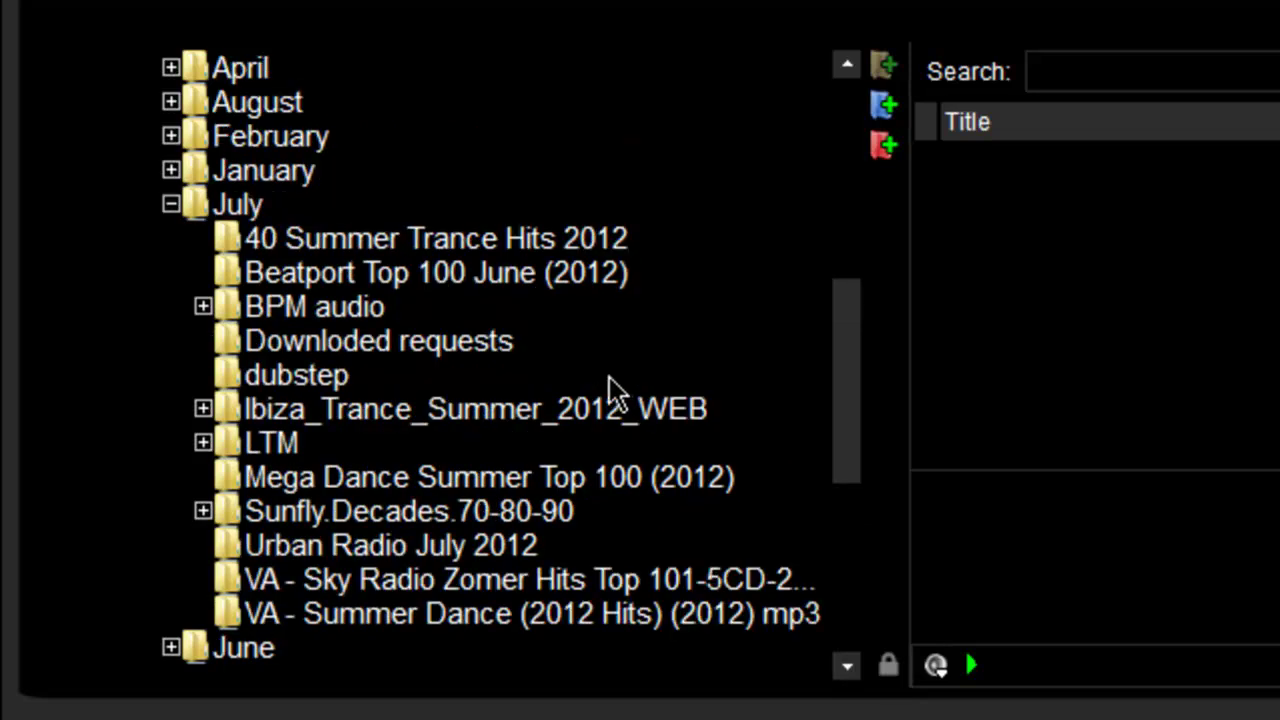
Step: Preview the tracks in Beatport Top 100 June (2012), BPM audio and Ibiza Trance Summer 2012
click(473, 278)
click(203, 307)
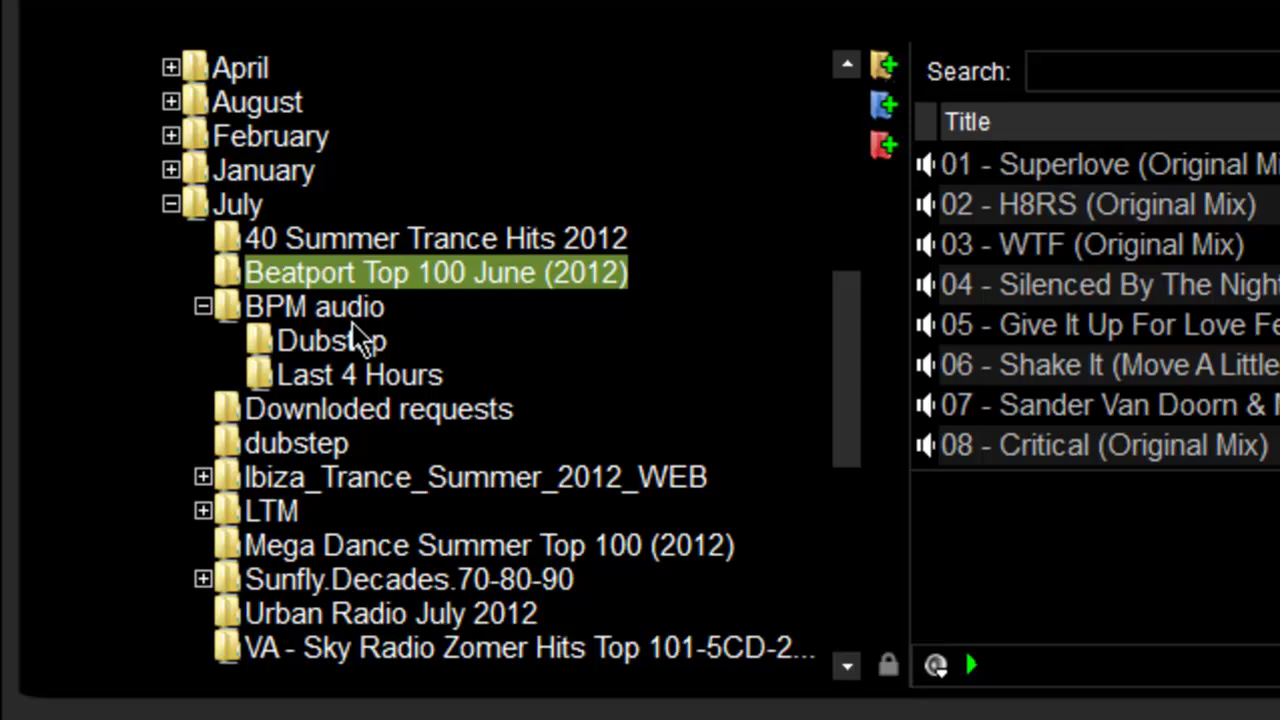
click(320, 316)
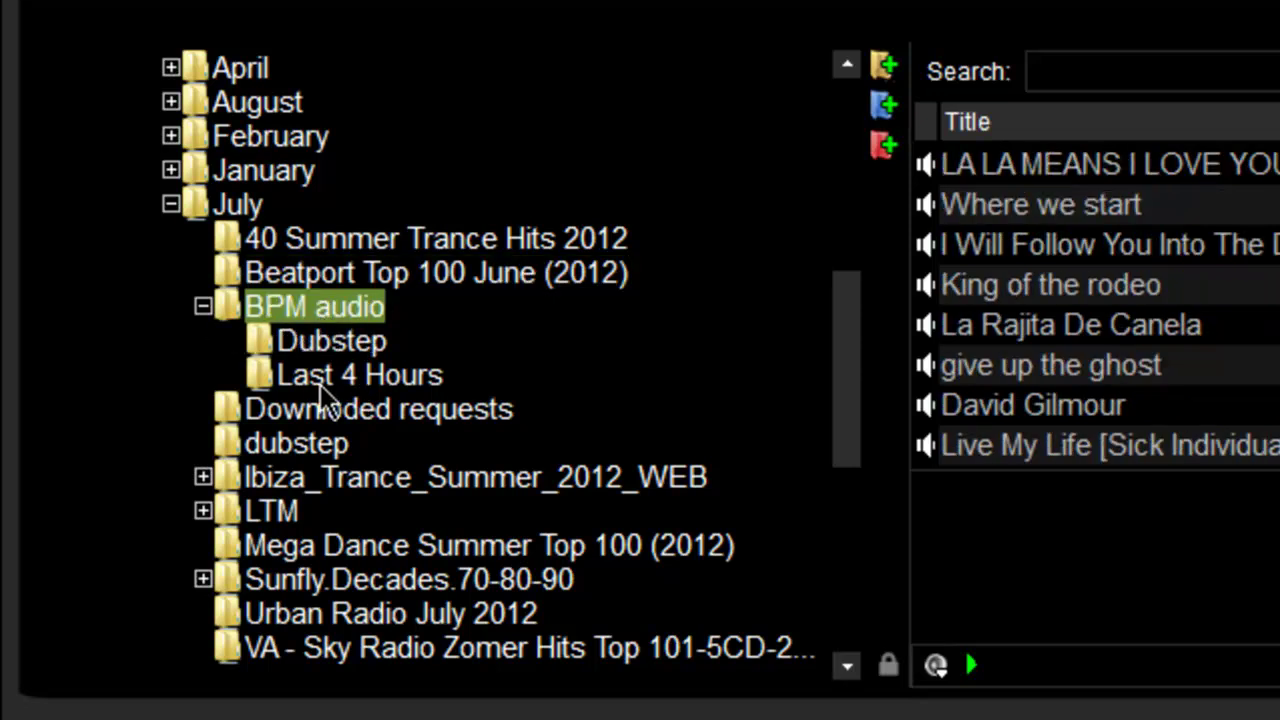
click(203, 477)
scroll(380, 460, down, 1)
click(325, 380)
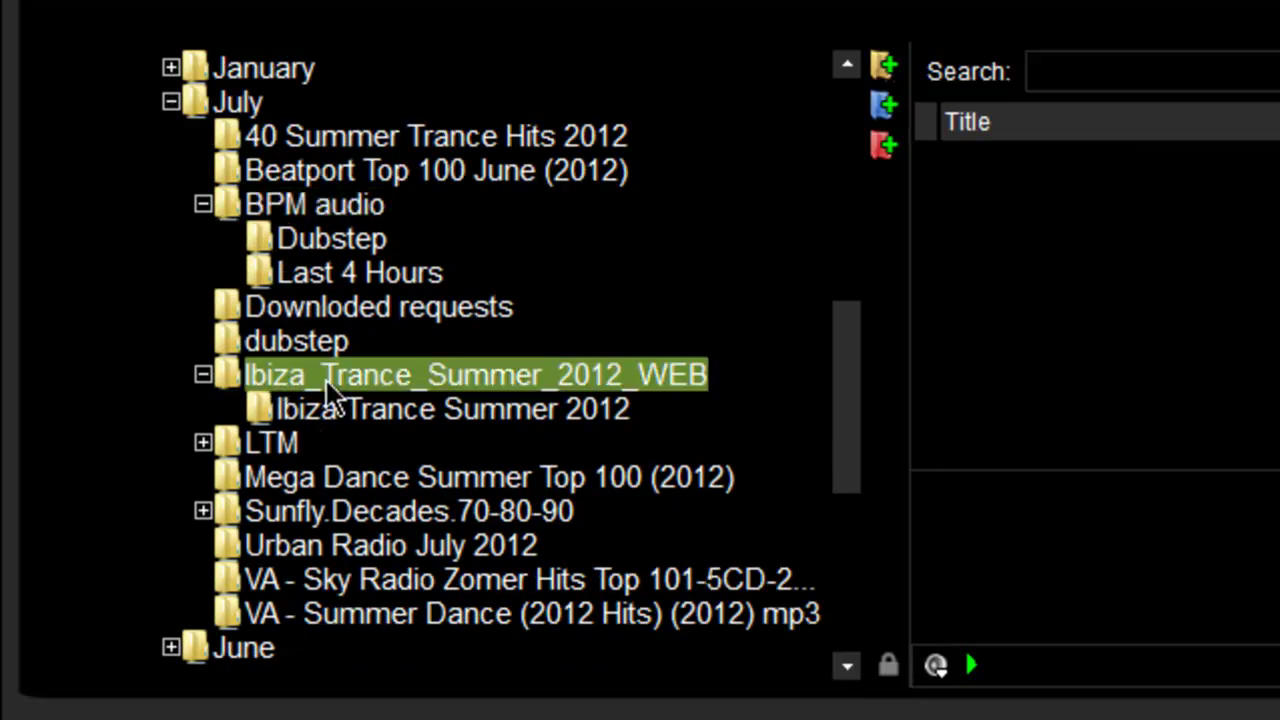
click(515, 420)
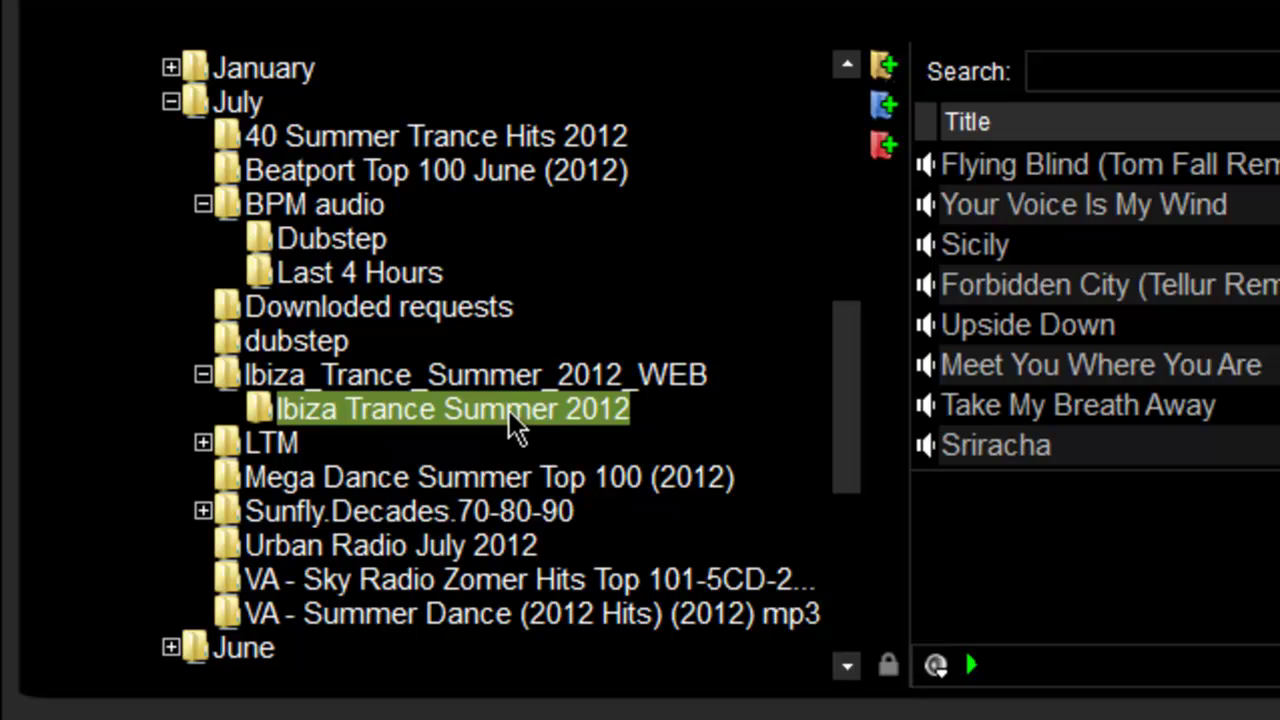
scroll(515, 425, down, 1)
Step: Peek into the LTM folder, then collapse LTM, Ibiza_Trance_Summer_2012_WEB and BPM audio
click(204, 340)
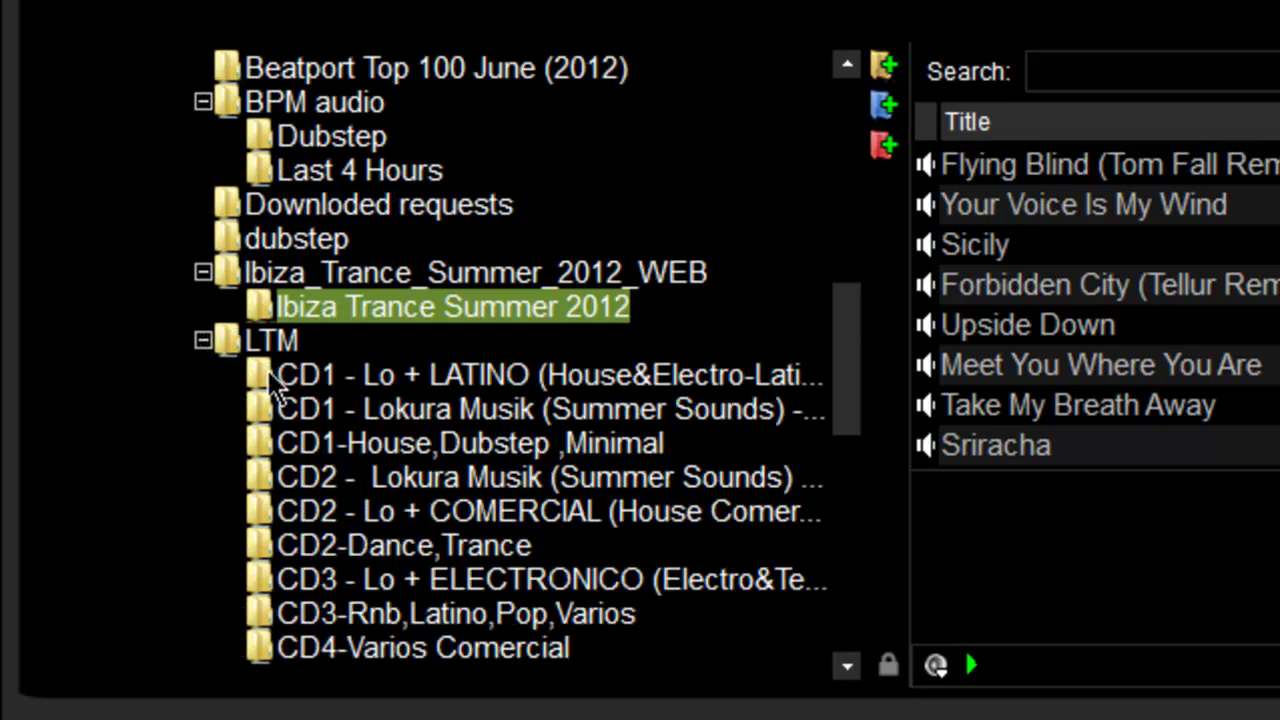
click(204, 340)
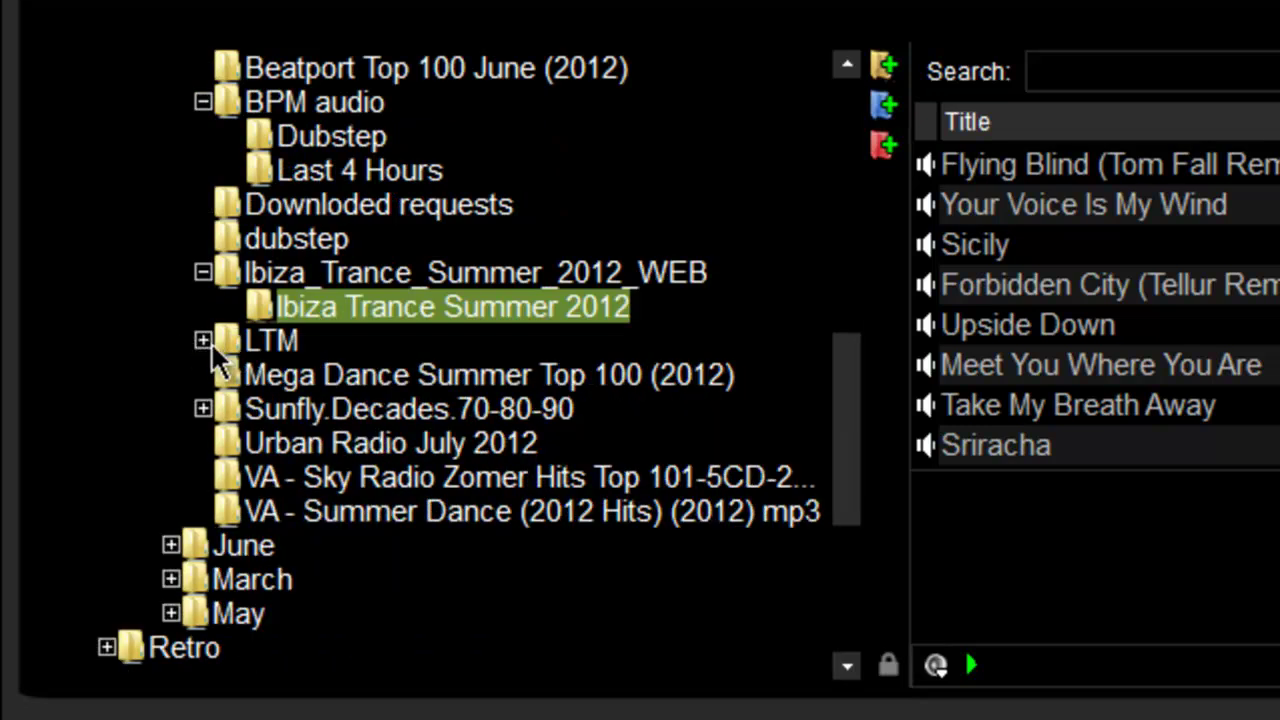
click(206, 341)
scroll(423, 594, down, 3)
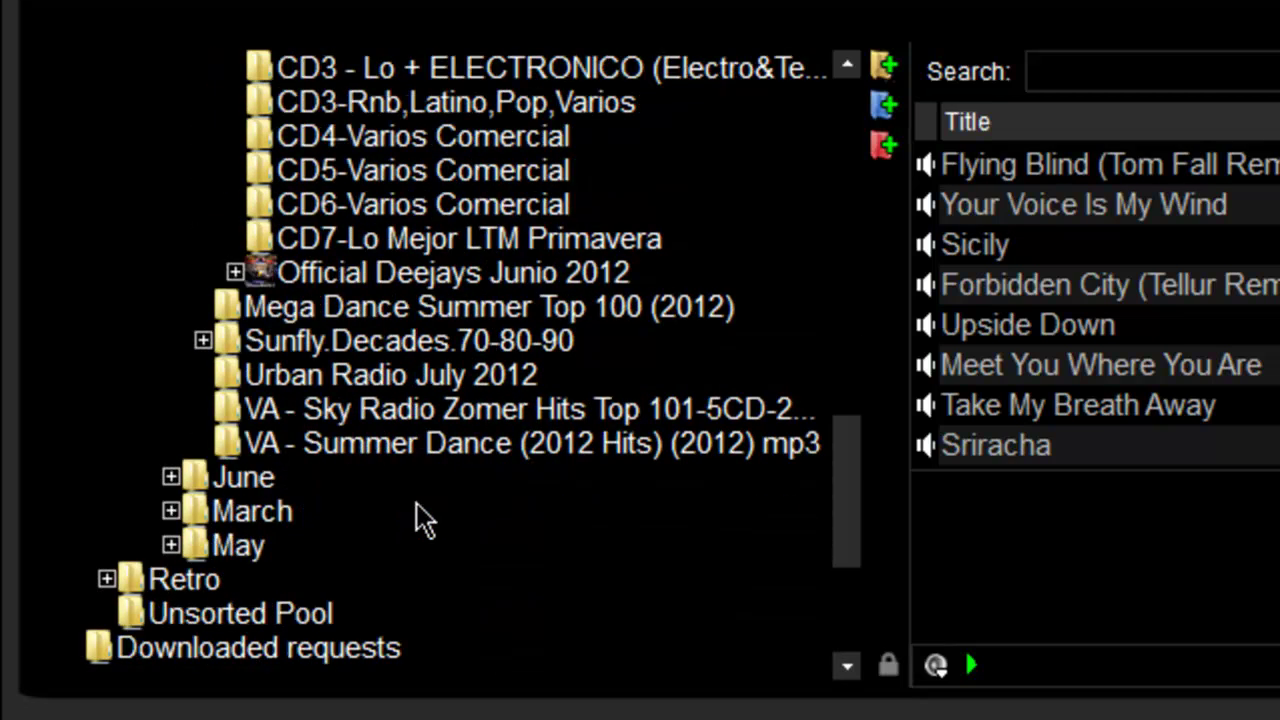
scroll(423, 519, up, 5)
click(204, 340)
click(203, 272)
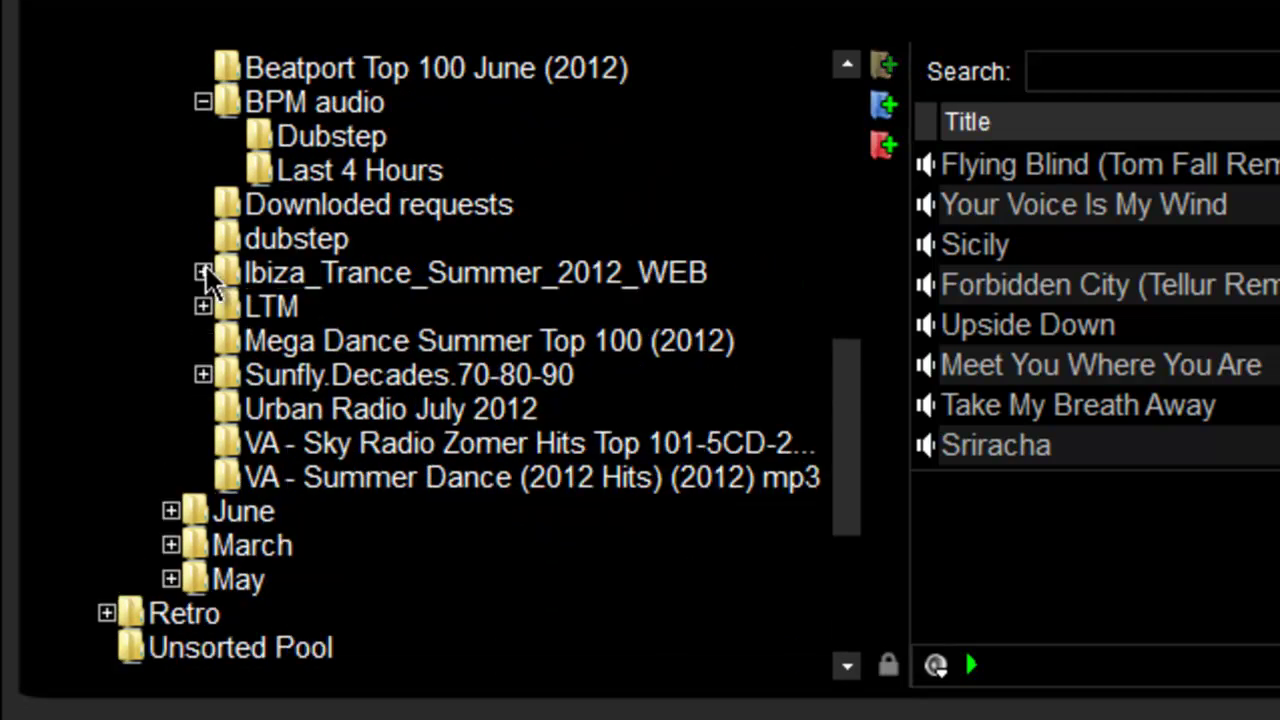
click(203, 102)
scroll(416, 245, up, 3)
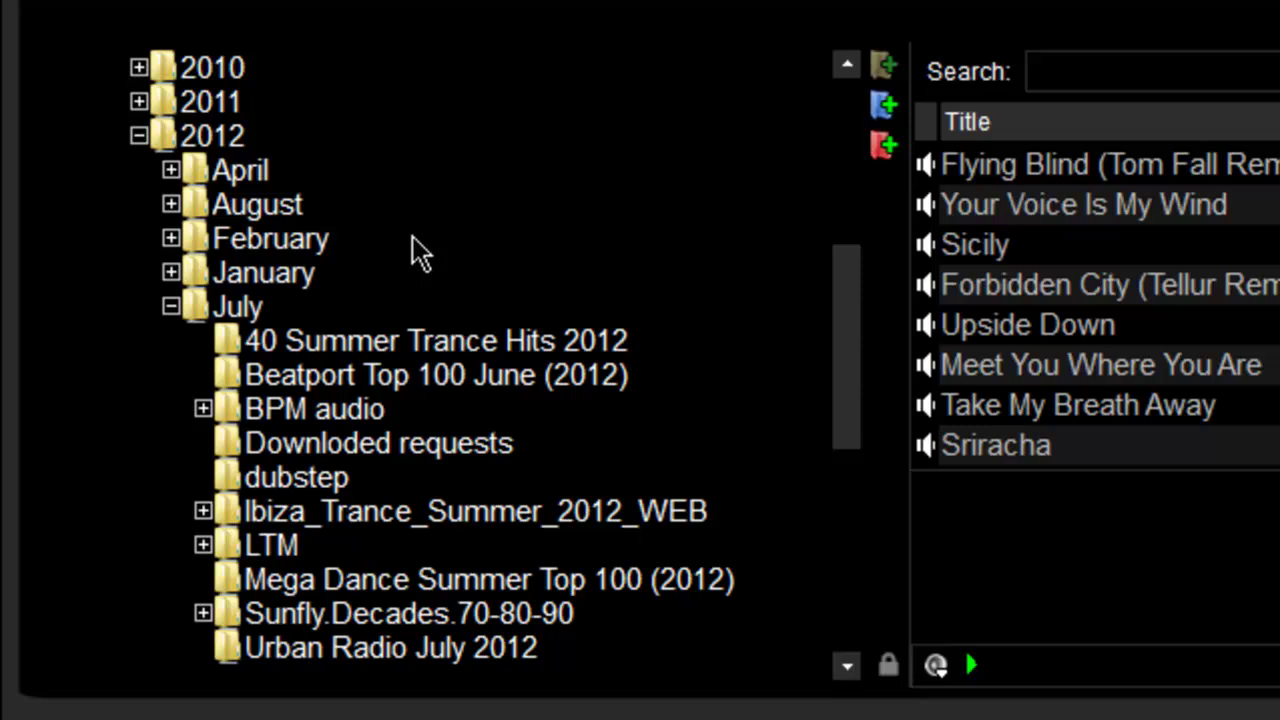
scroll(420, 250, down, 2)
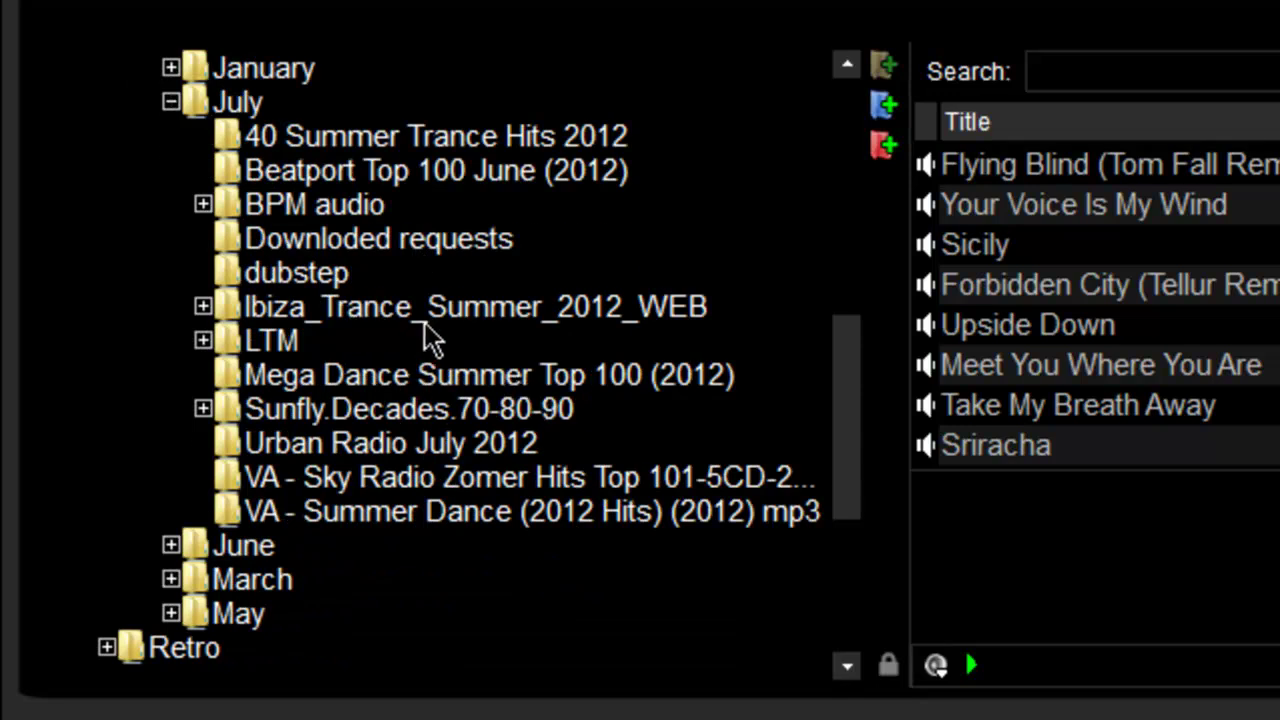
Step: Expand LTM and preview its CD folders, including CD2-Dance,Trance, CD3 and CD6
click(352, 312)
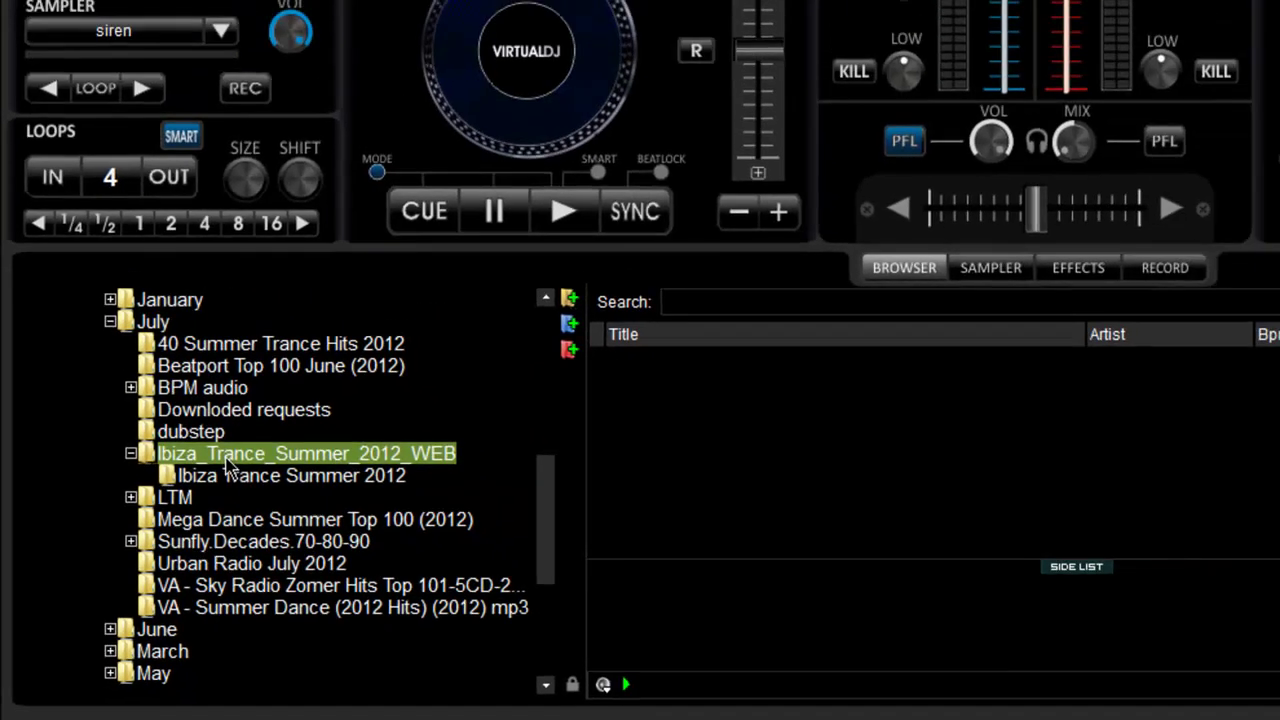
scroll(180, 535, down, 2)
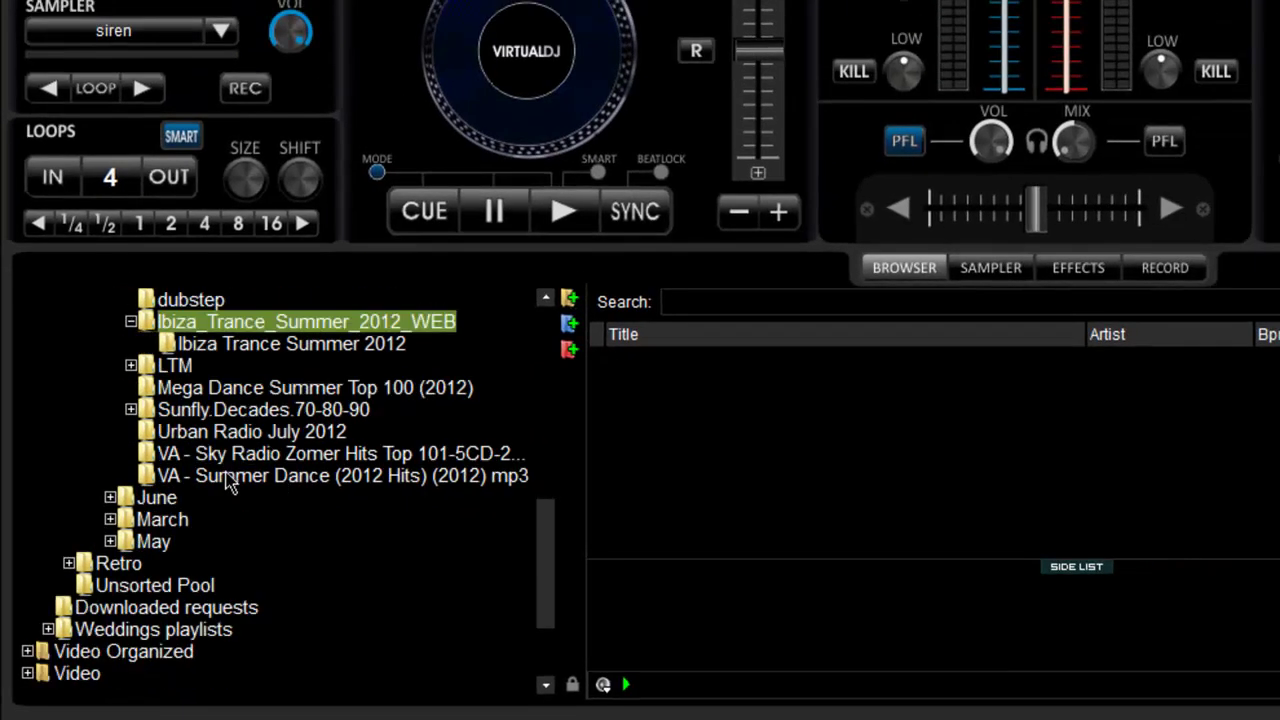
click(131, 366)
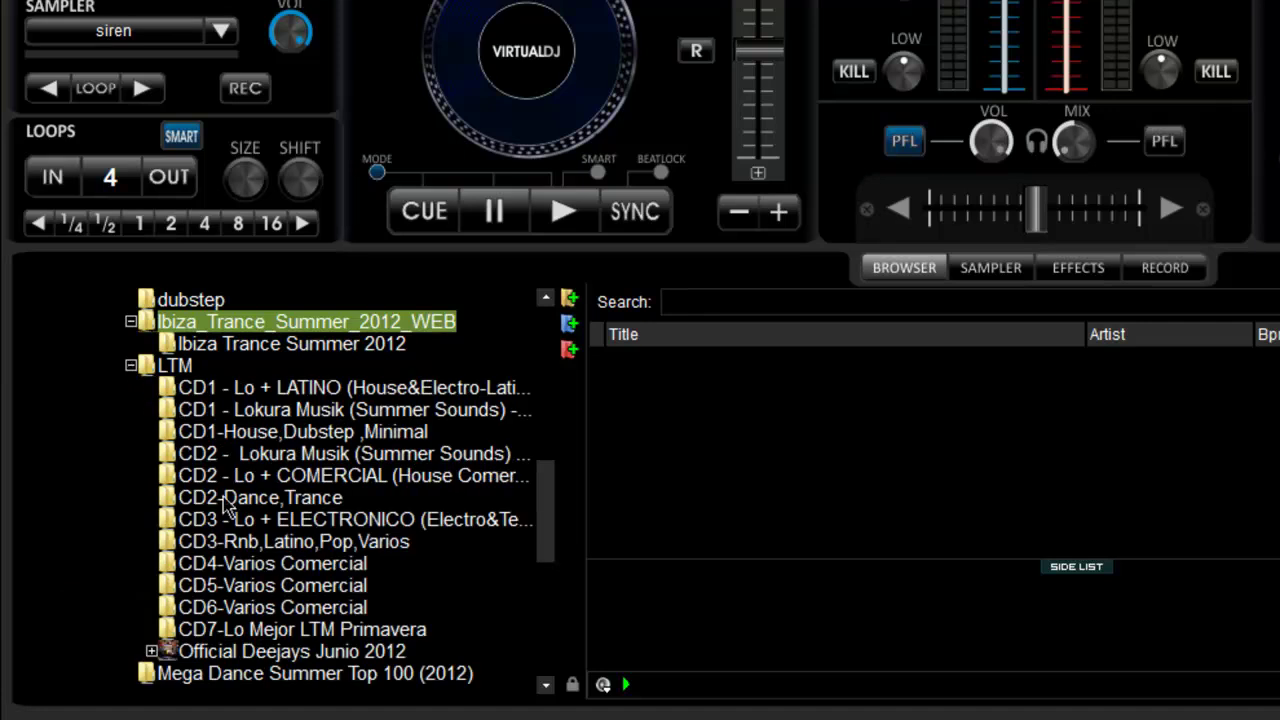
click(306, 500)
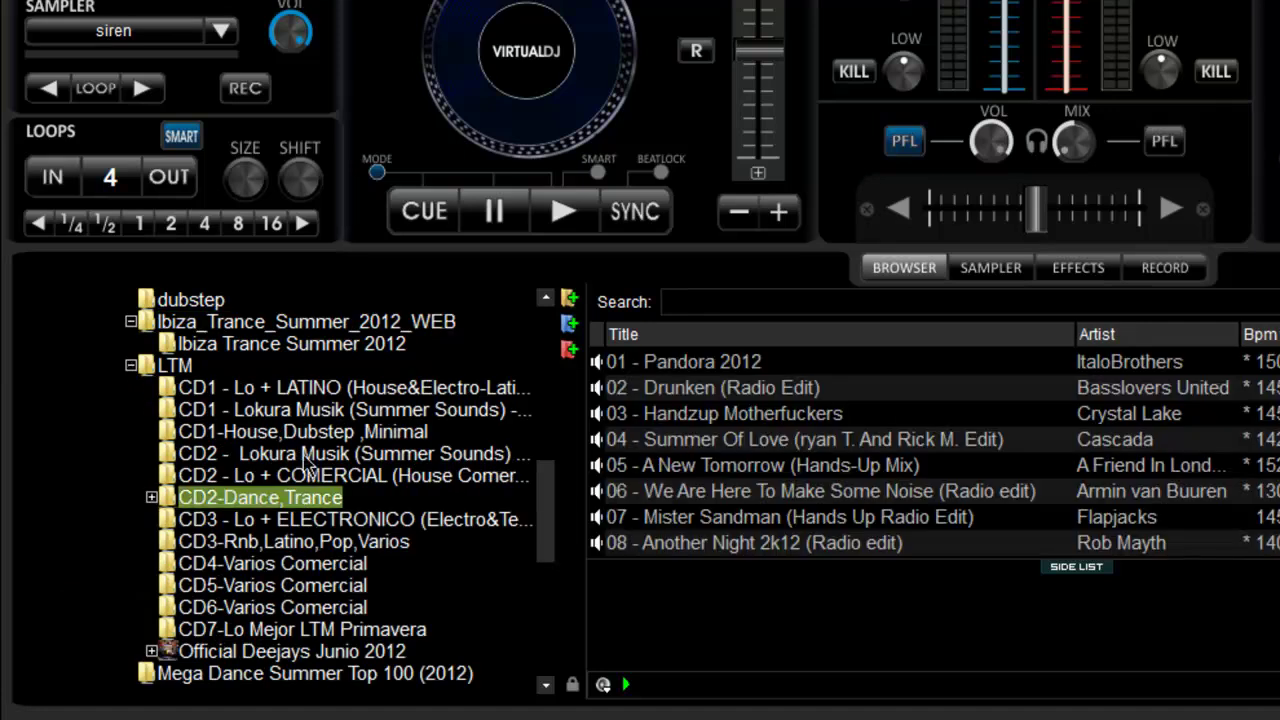
click(305, 459)
click(316, 410)
click(316, 389)
click(310, 541)
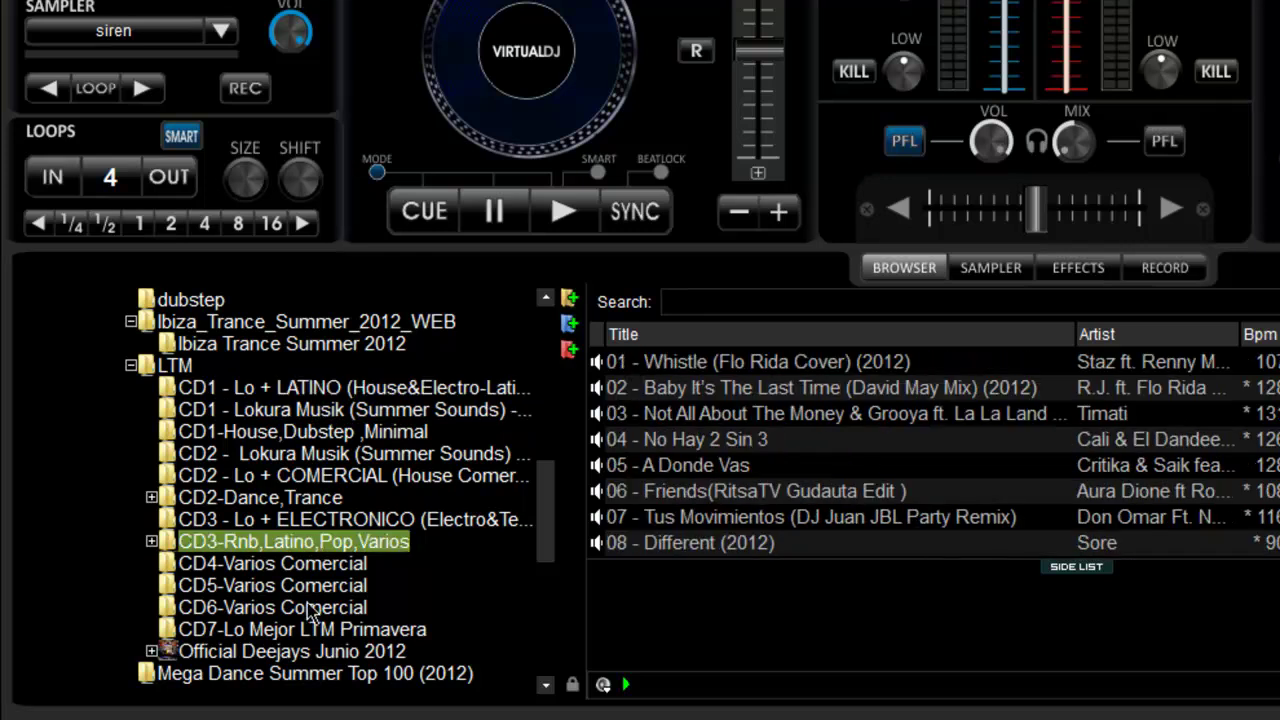
click(310, 607)
click(308, 456)
click(130, 365)
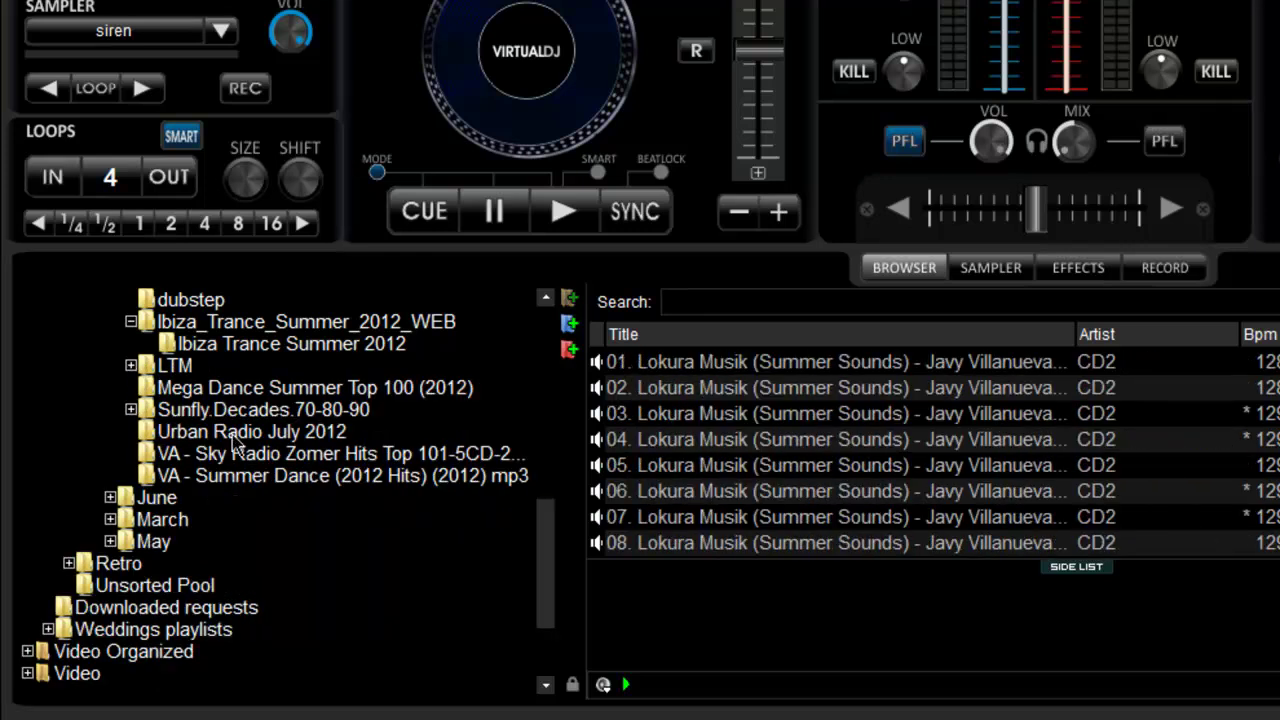
Step: Recurse the LTM folder to list all 418 files from its CD subfolders
click(176, 368)
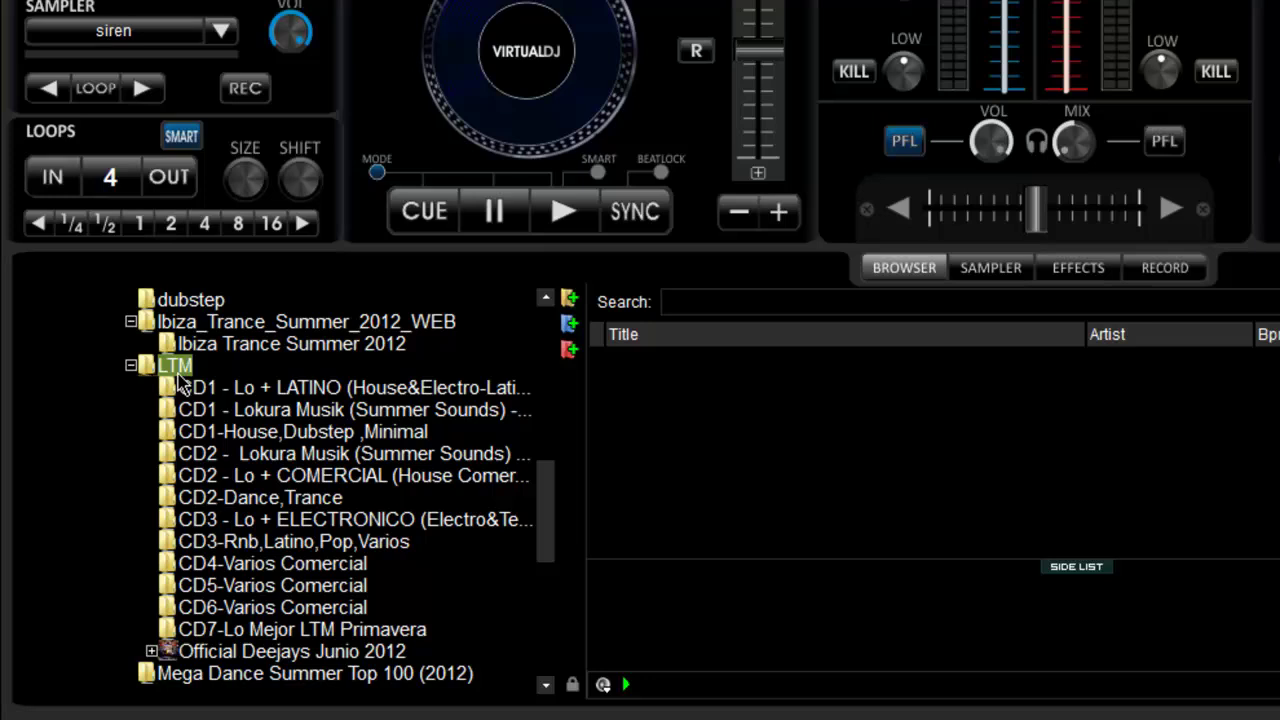
right_click(177, 380)
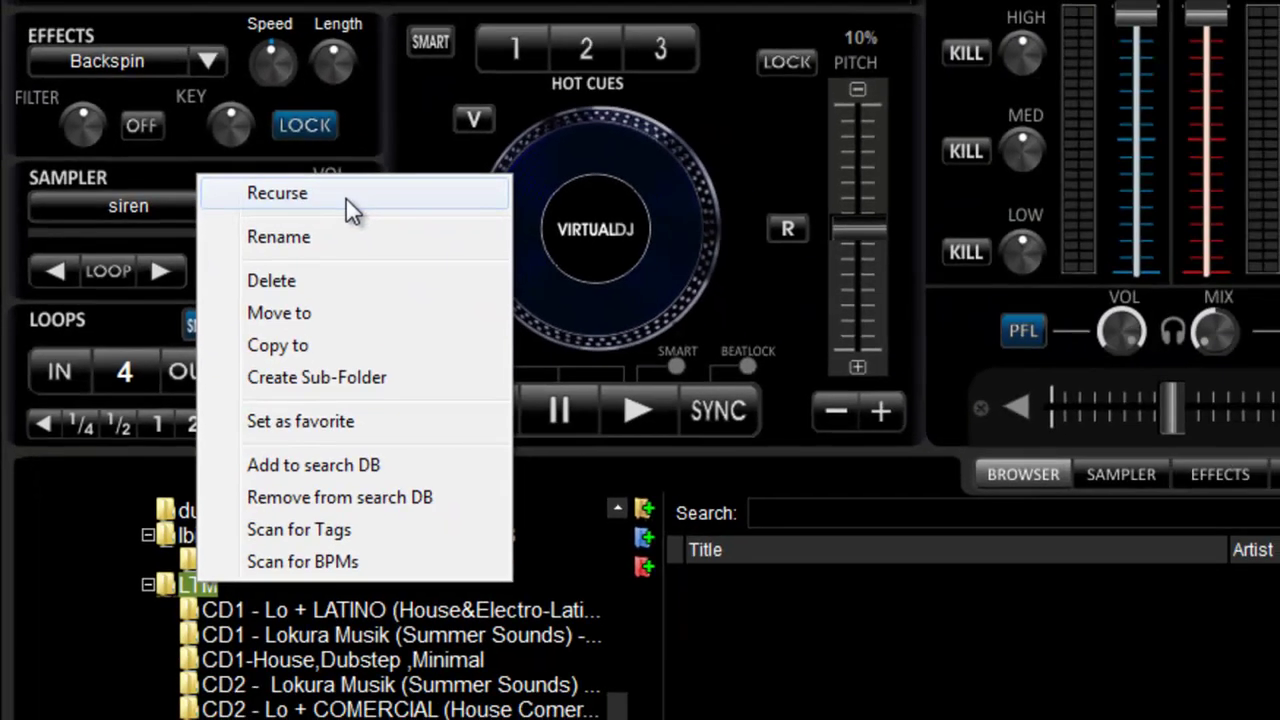
click(346, 194)
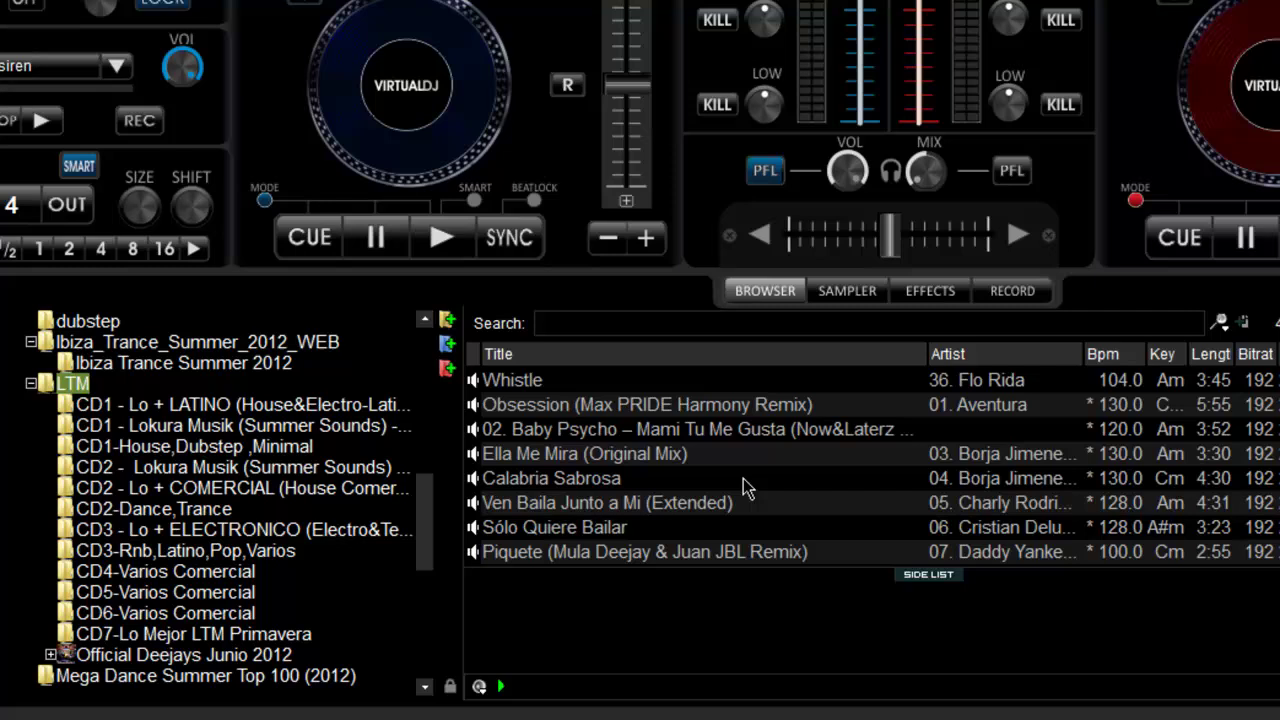
scroll(743, 478, down, 15)
scroll(743, 478, down, 20)
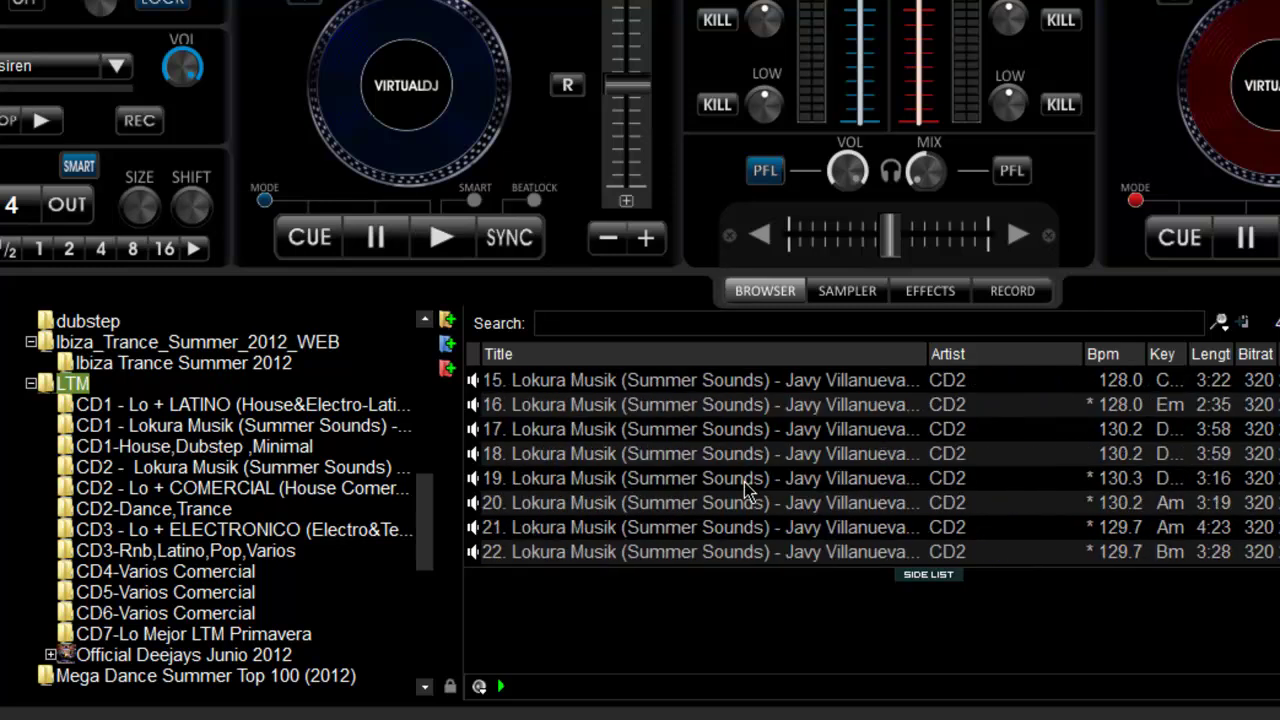
scroll(741, 500, down, 5)
scroll(741, 497, up, 20)
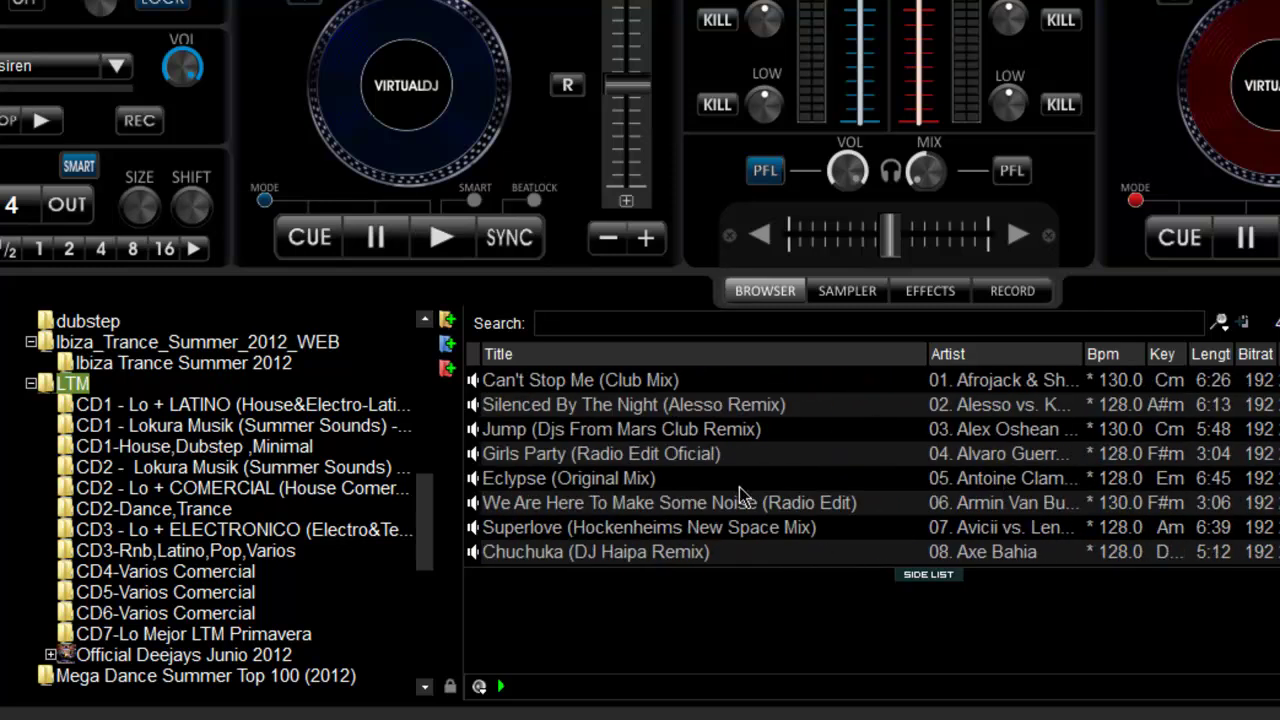
scroll(848, 494, down, 11)
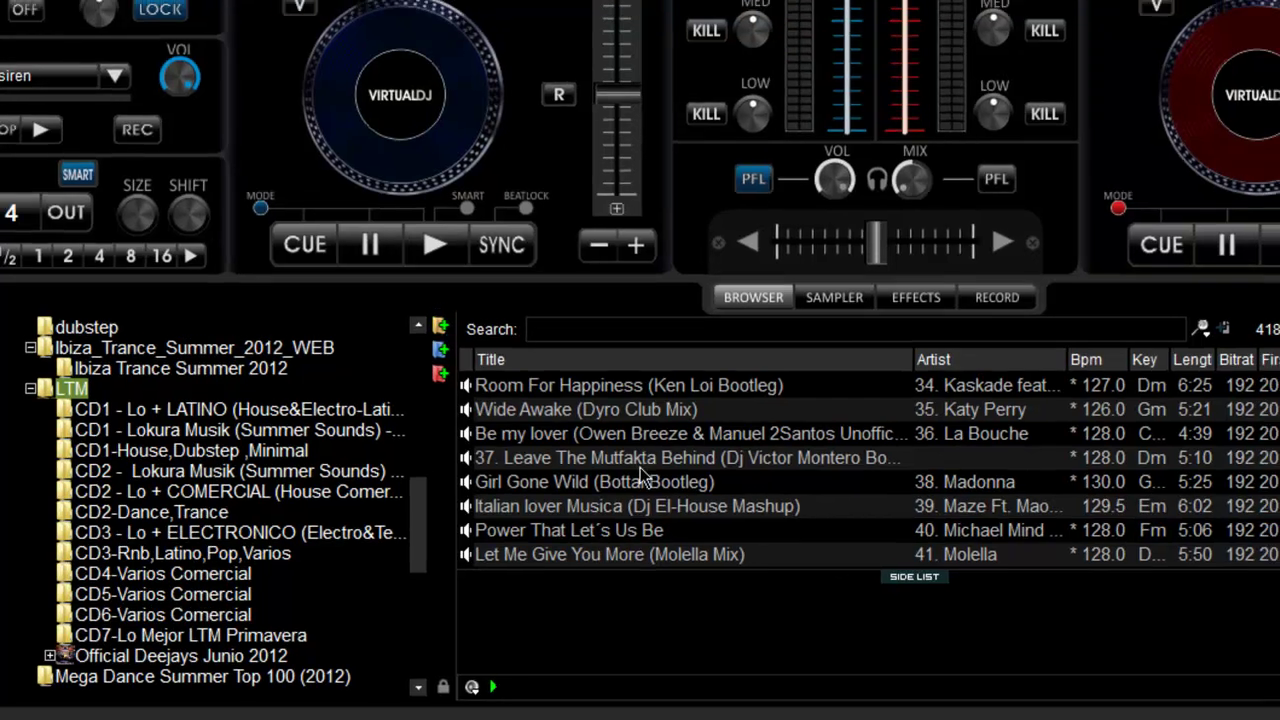
Step: Add track 37, Italian lover Musica and Wide Awake to the side list
drag(820, 453, 1279, 348)
click(885, 506)
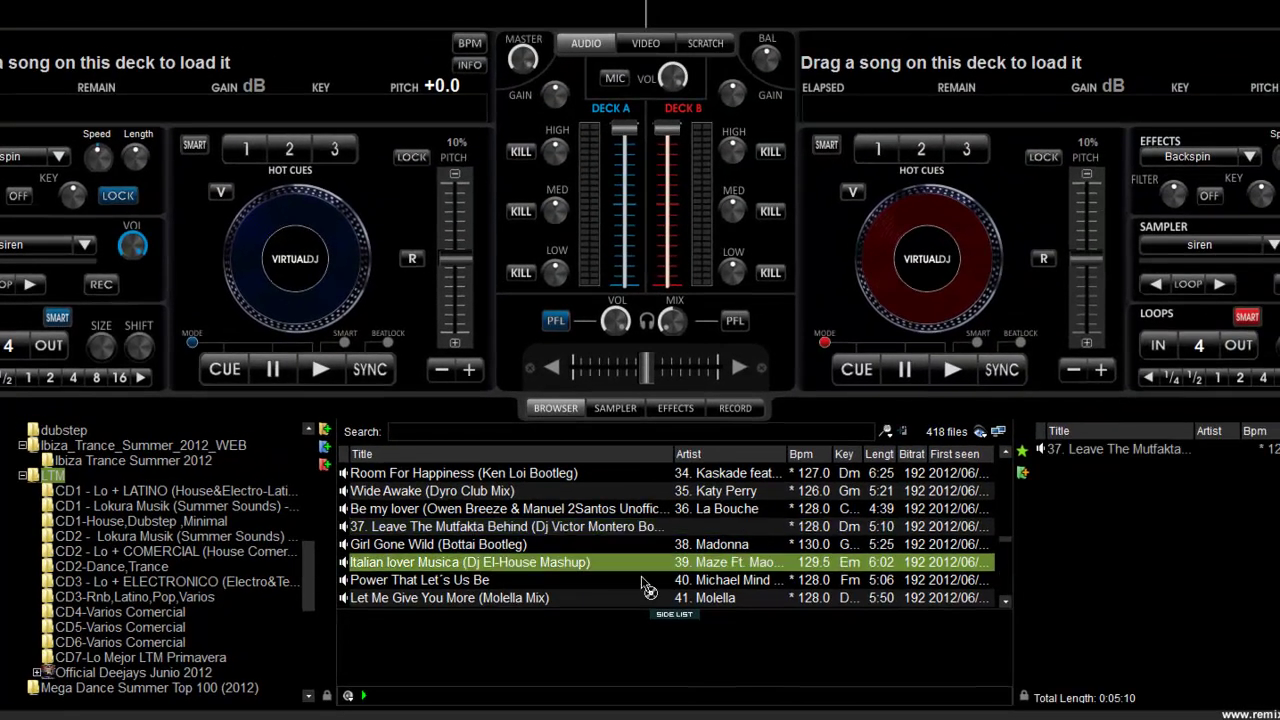
drag(644, 578, 1165, 585)
drag(538, 491, 1140, 480)
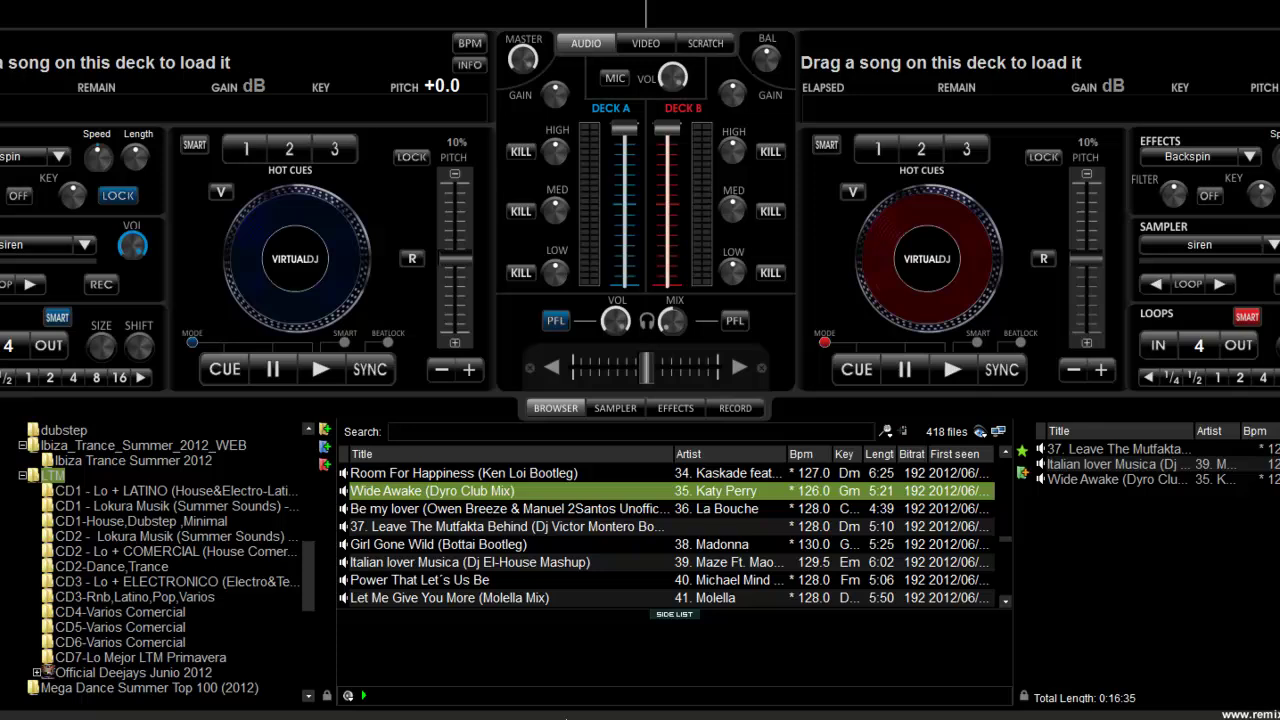
Step: Collapse the LTM, Ibiza_Trance_Summer_2012_WEB and July folders in the tree
click(23, 476)
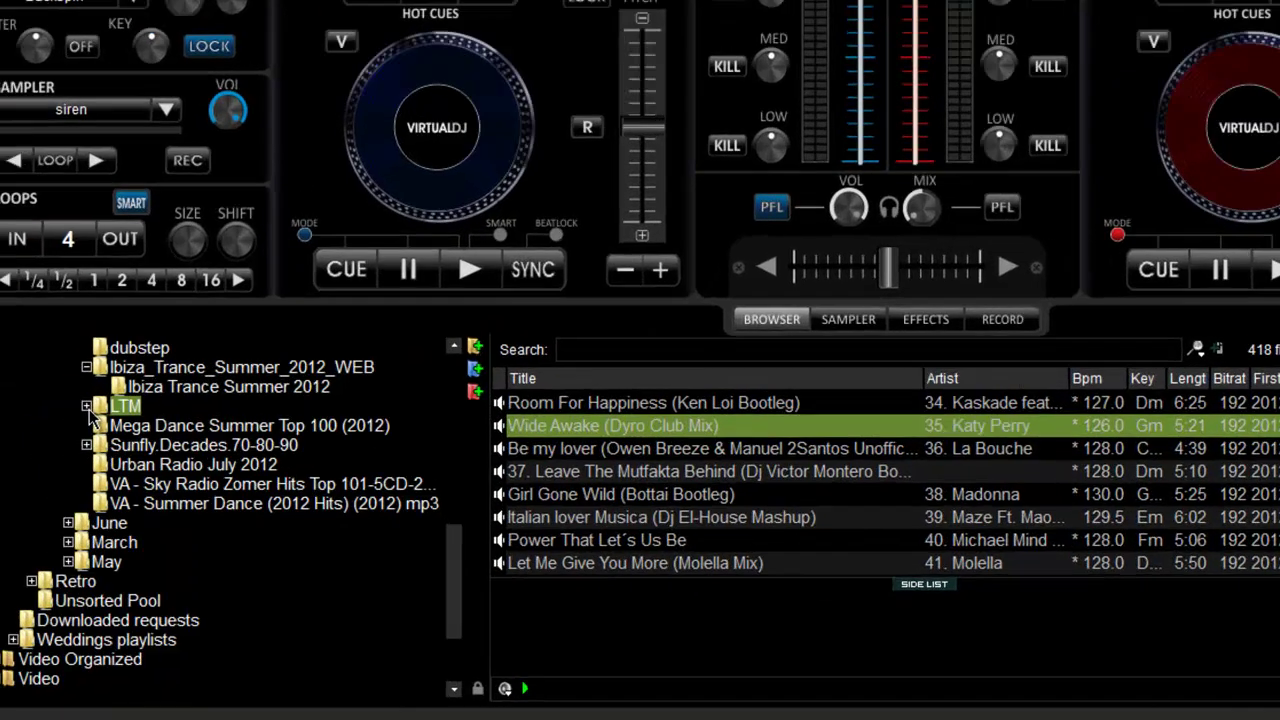
scroll(26, 539, up, 2)
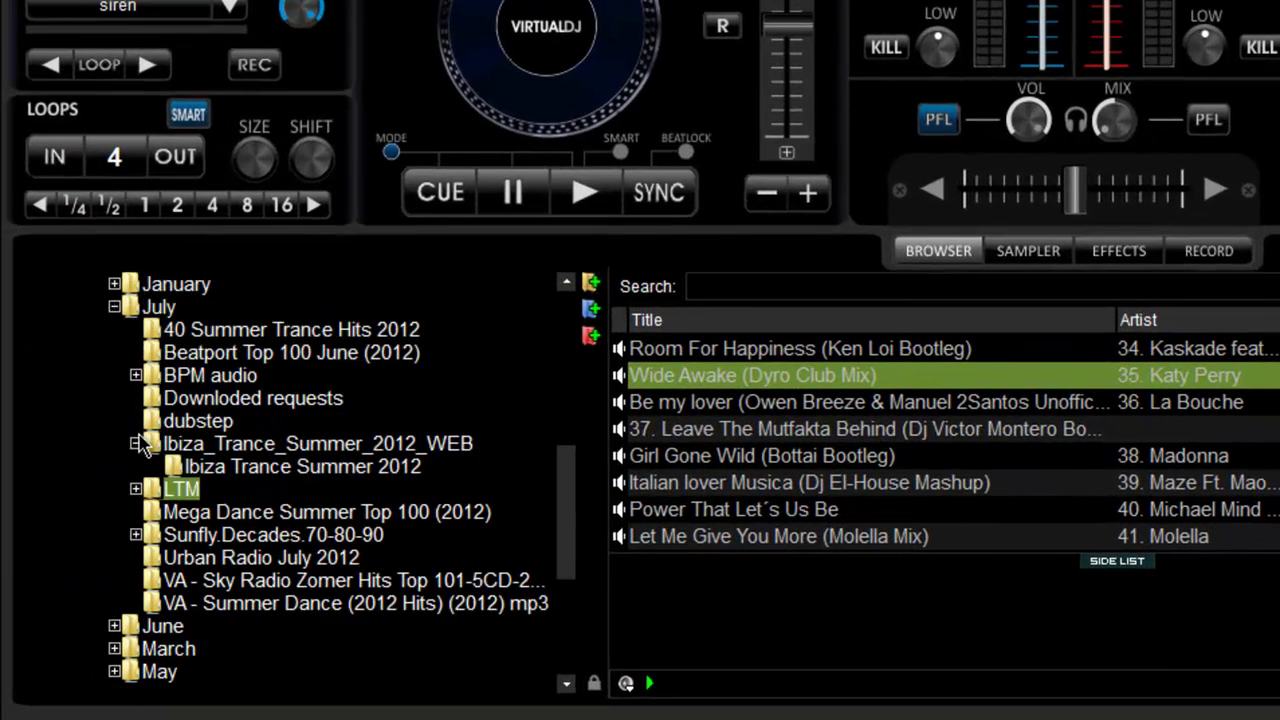
click(138, 443)
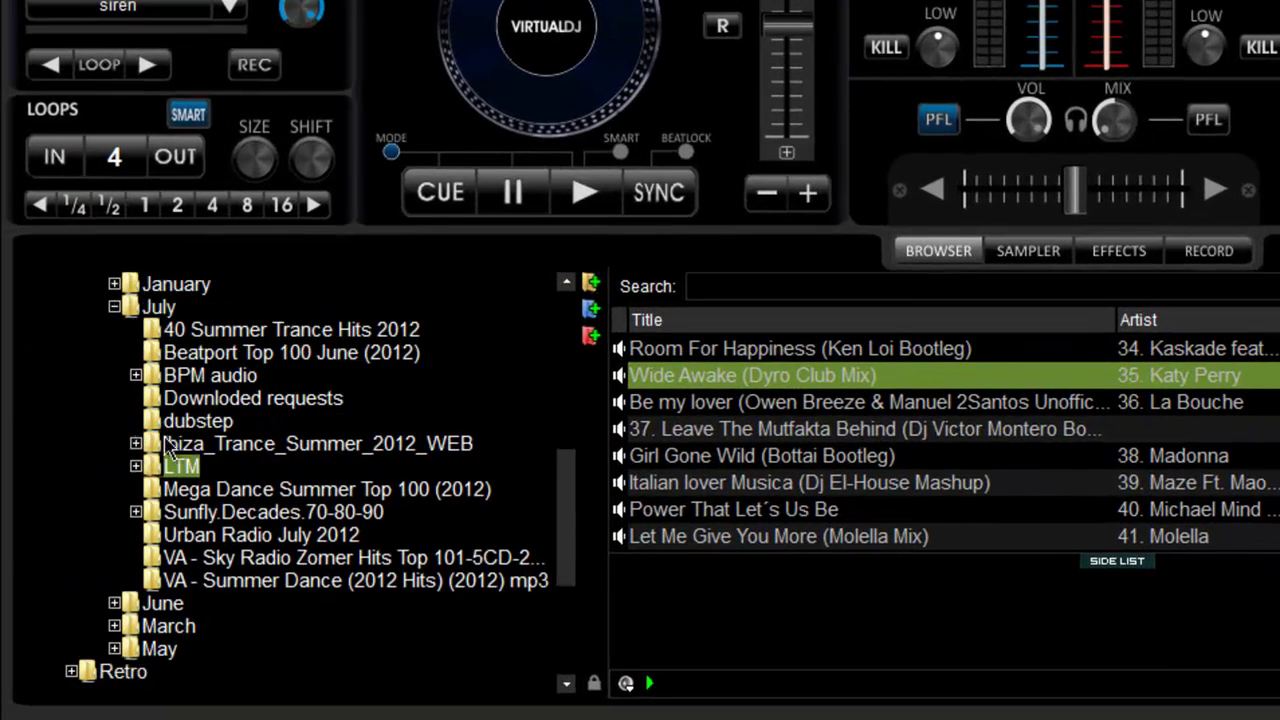
scroll(128, 448, up, 3)
click(114, 444)
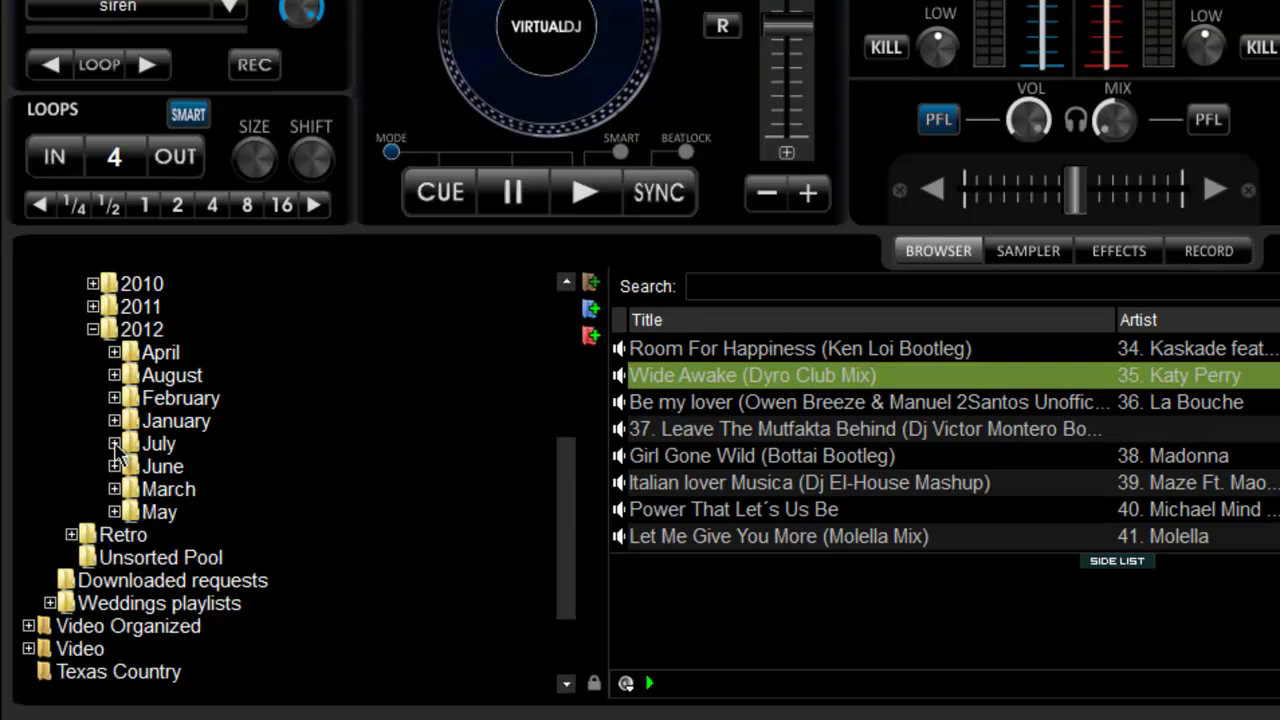
click(115, 445)
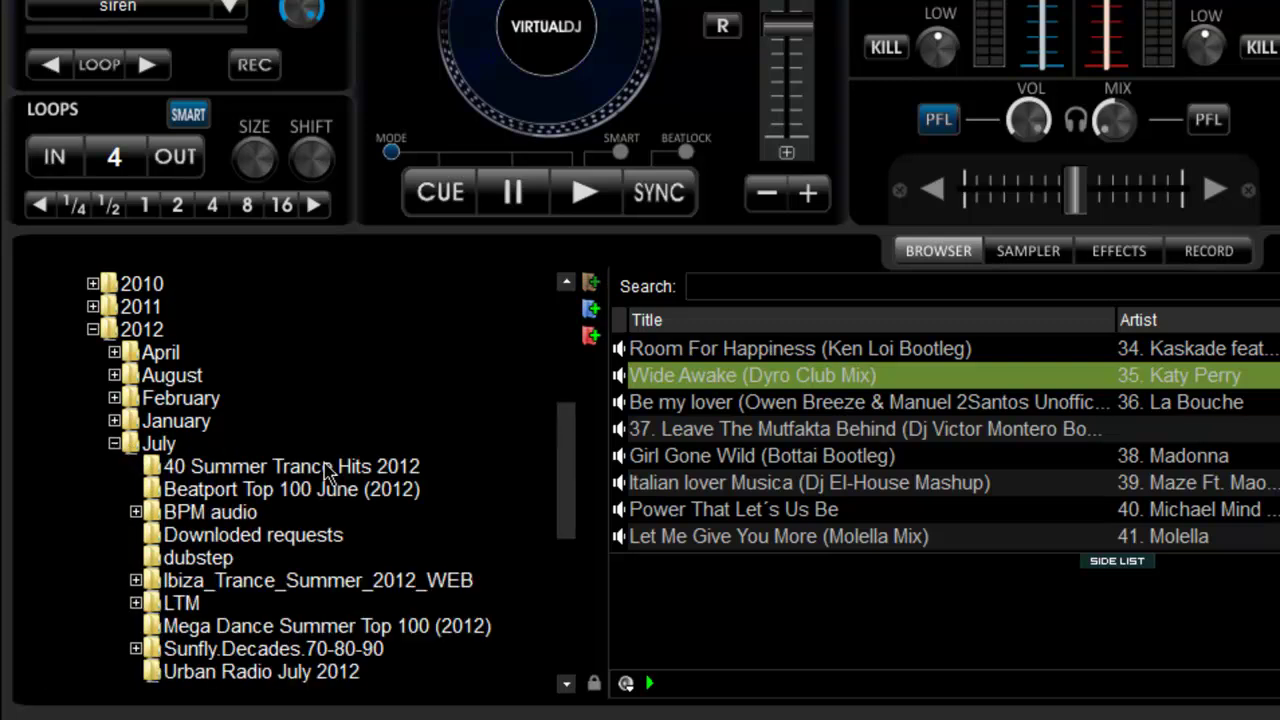
scroll(326, 480, down, 1)
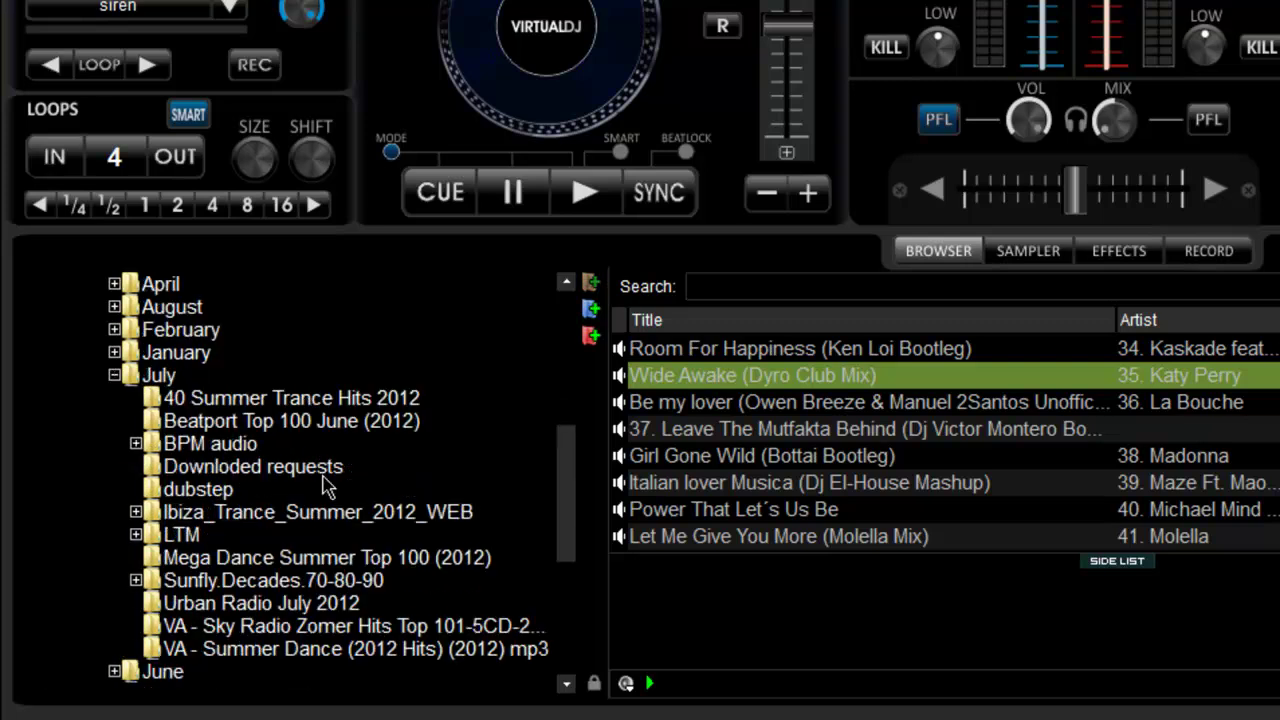
click(113, 376)
scroll(326, 466, up, 1)
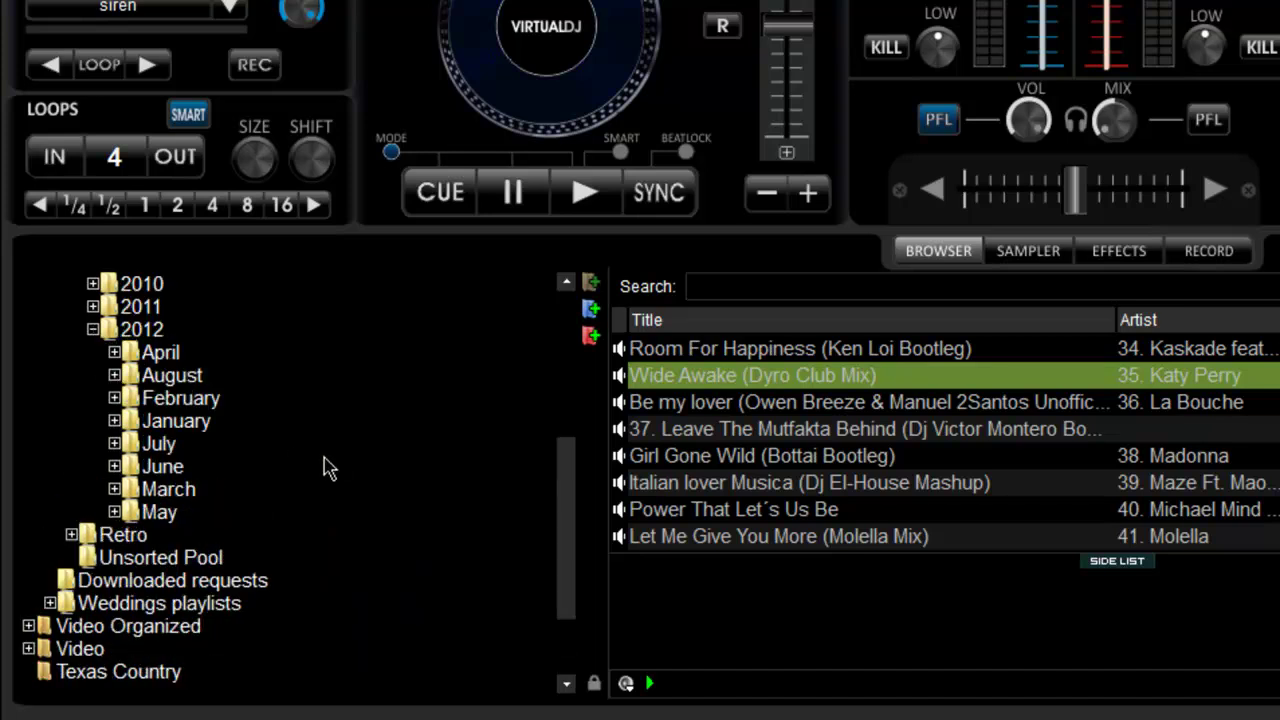
Step: Recurse the June folder to list all 4026 of its tracks, ordered by BPM from 60.2
double_click(152, 468)
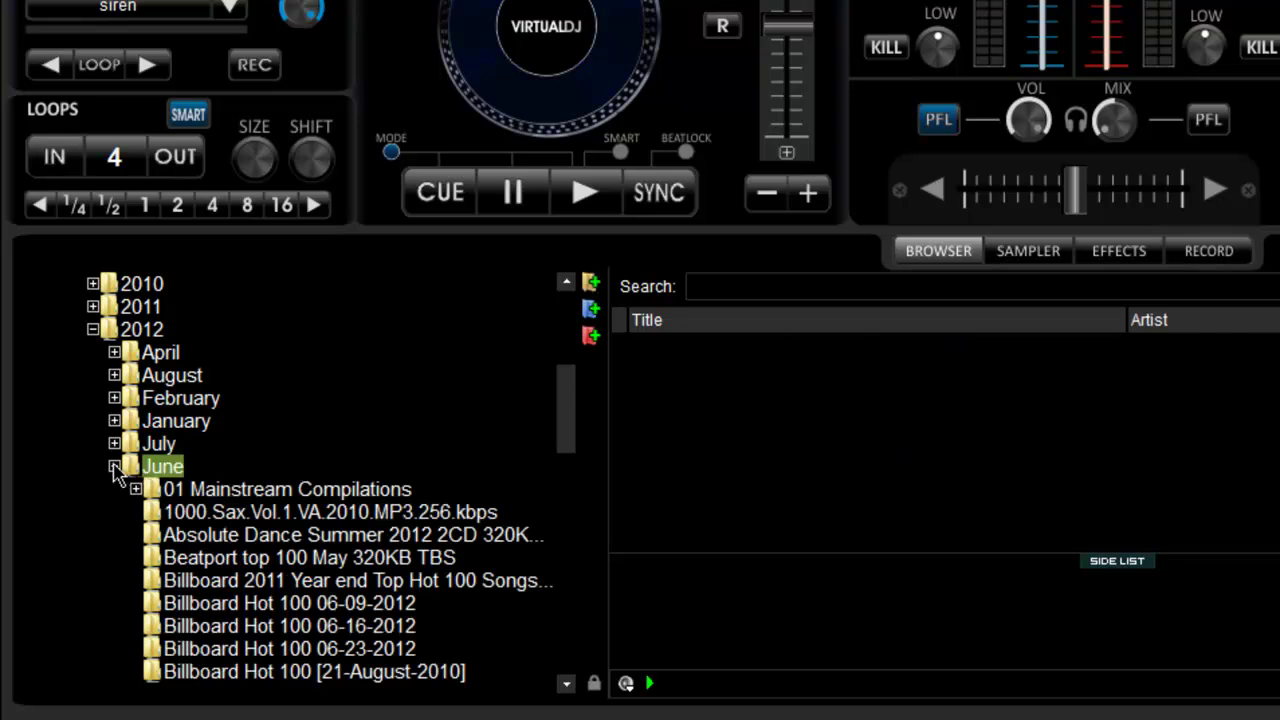
click(114, 466)
right_click(130, 467)
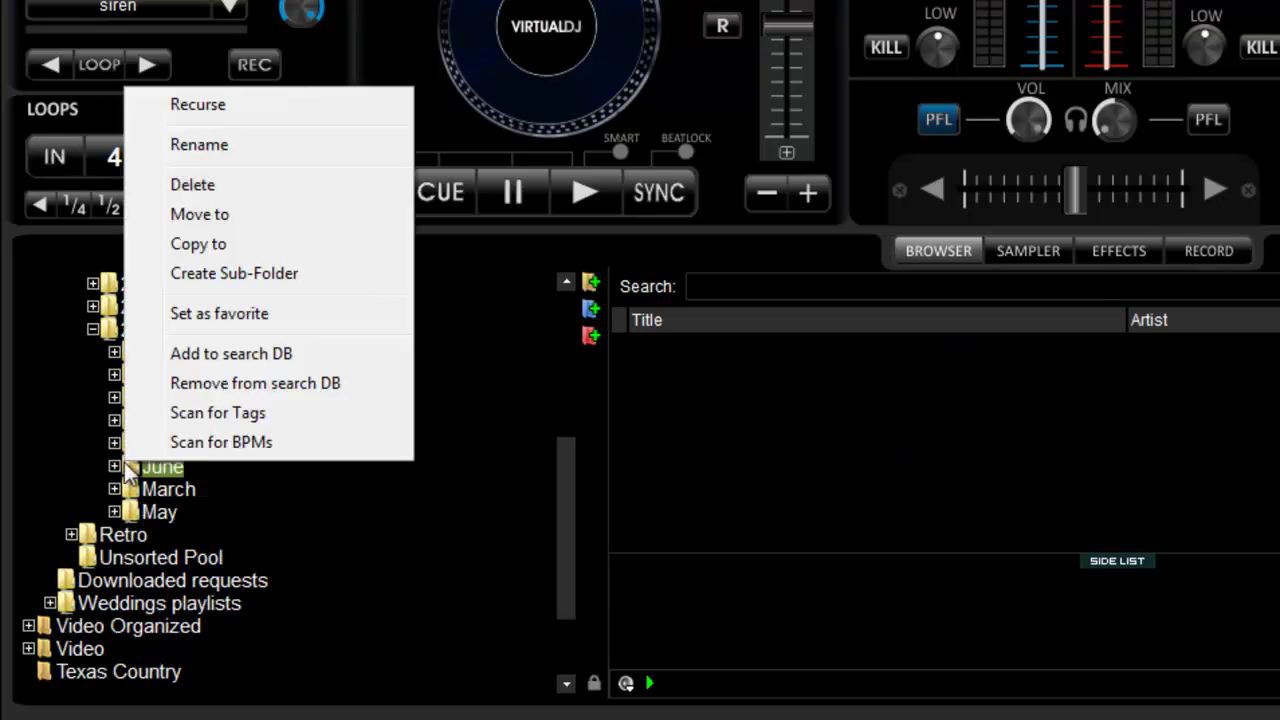
click(286, 108)
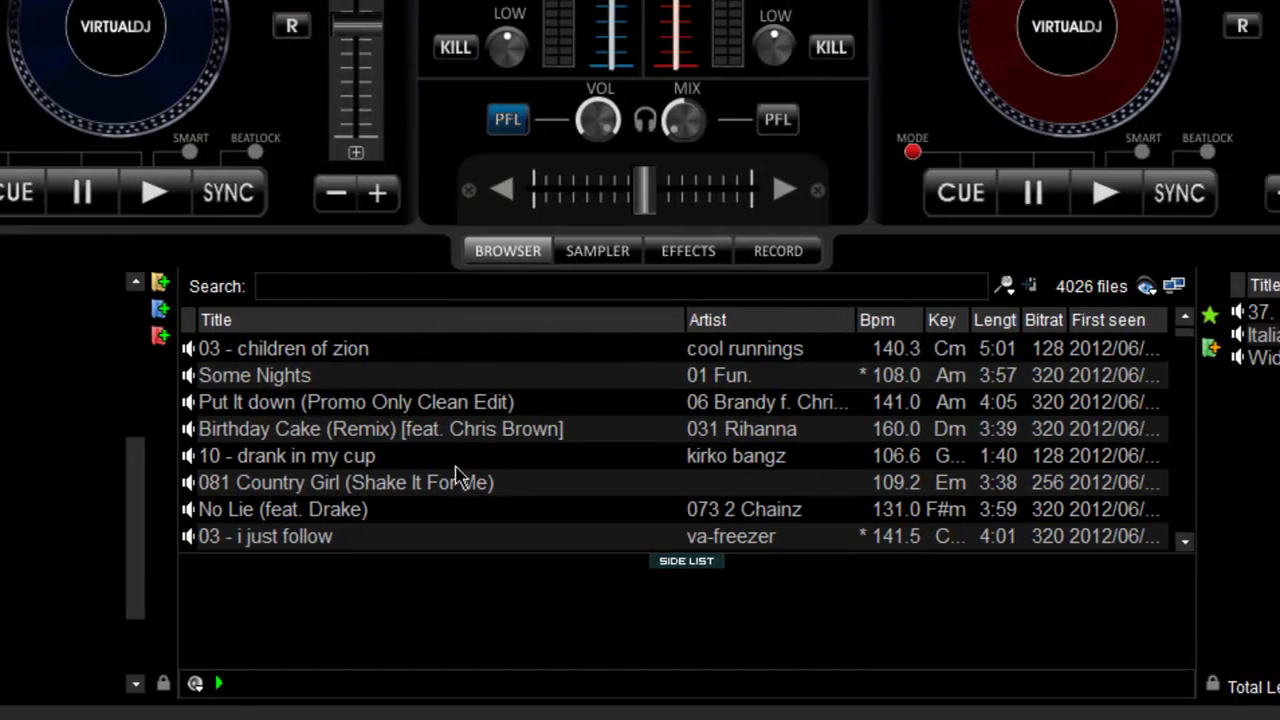
scroll(548, 465, up, 5)
scroll(548, 465, down, 10)
click(893, 320)
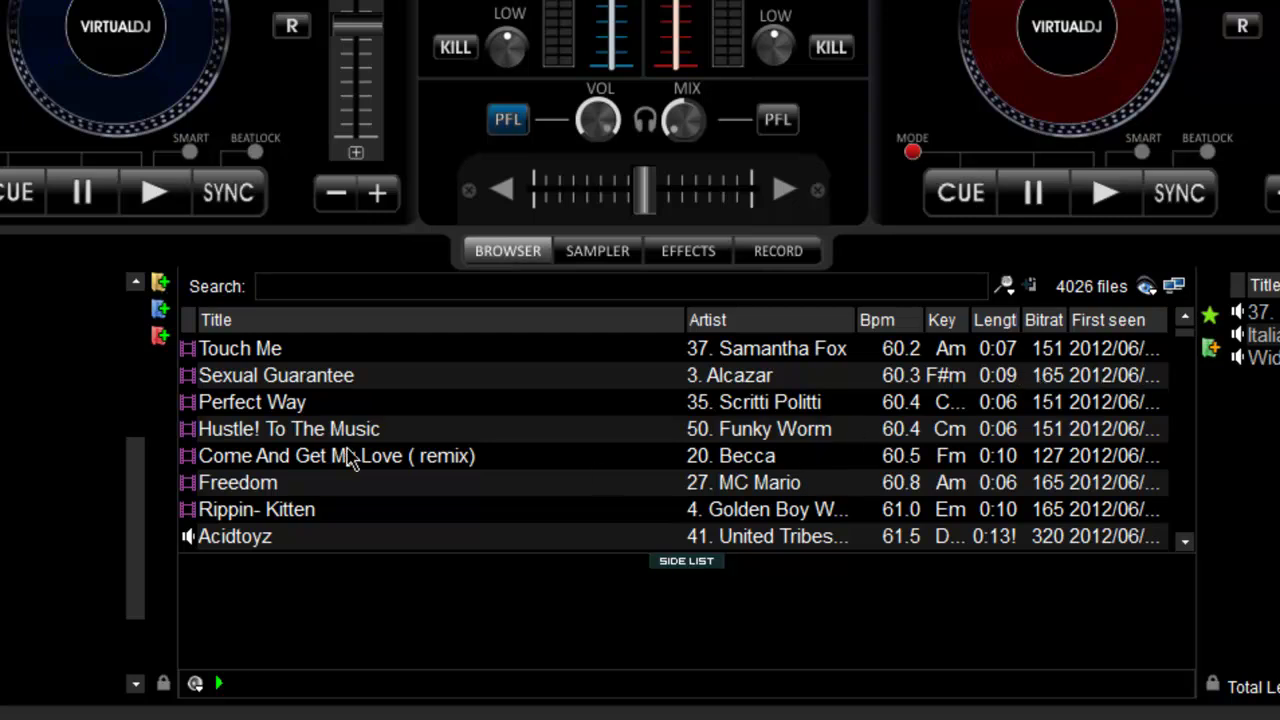
scroll(410, 480, down, 10)
scroll(630, 520, down, 5)
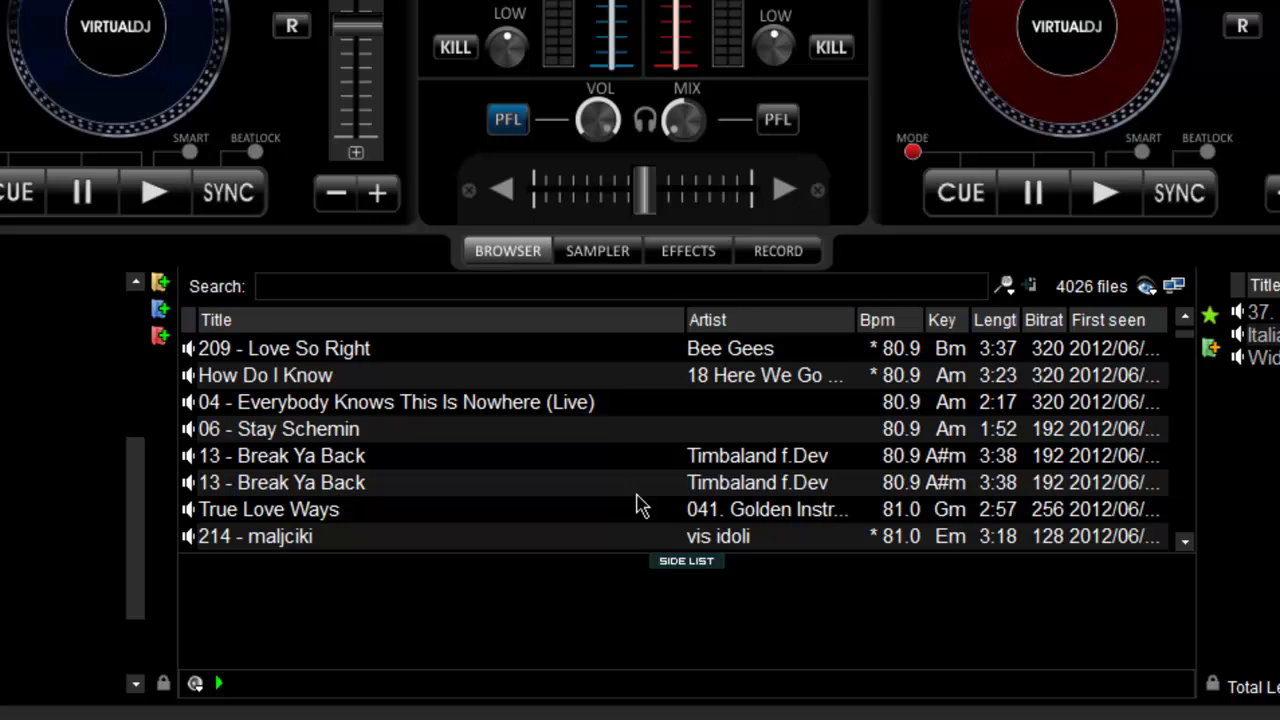
scroll(893, 405, down, 20)
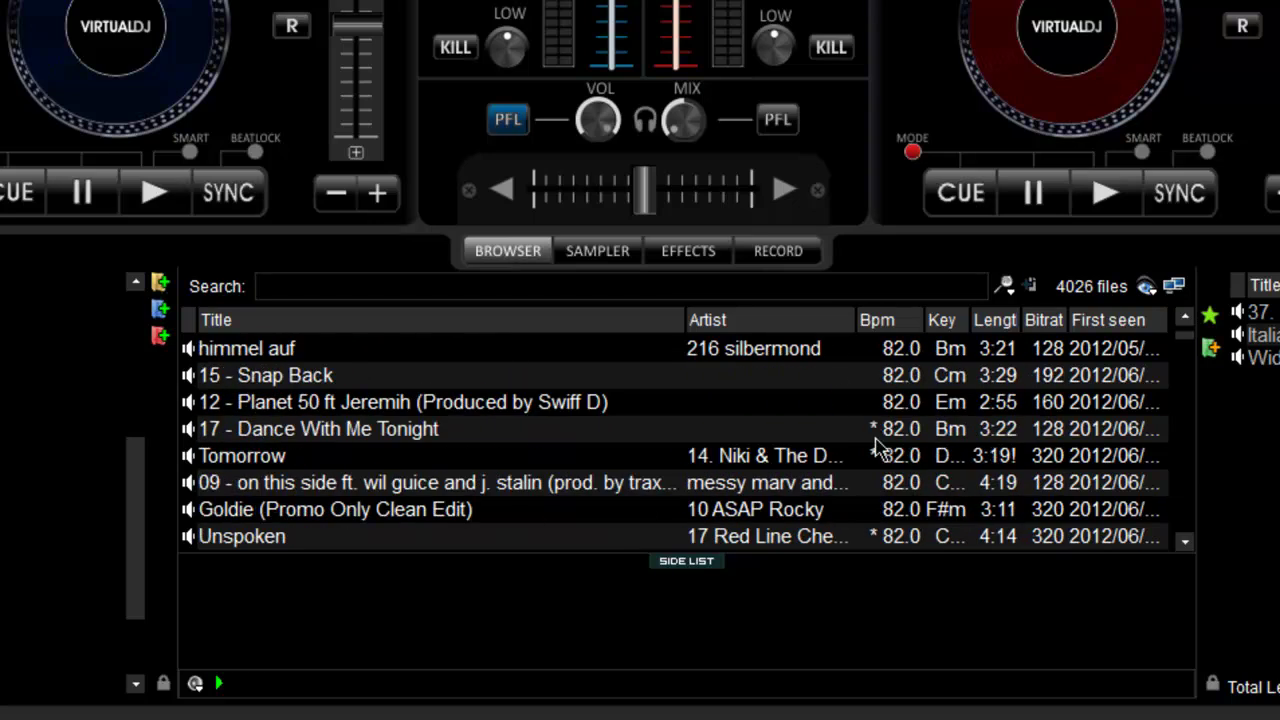
scroll(878, 452, down, 10)
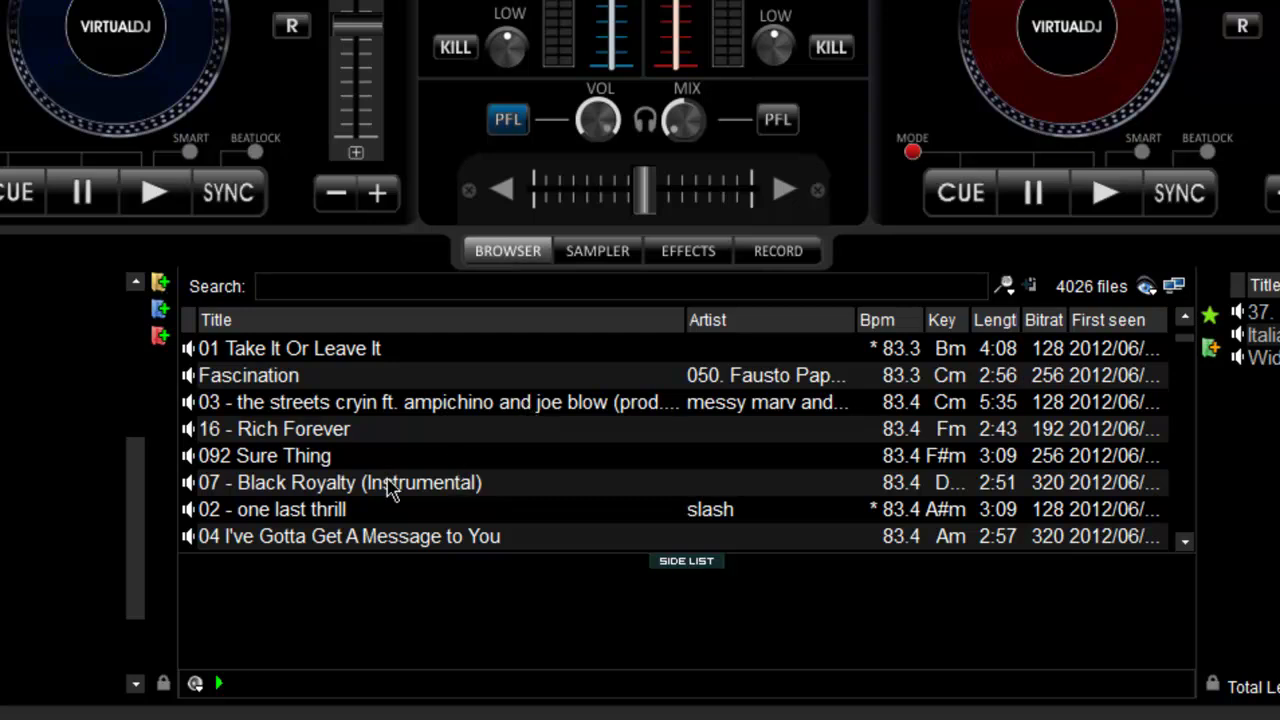
scroll(535, 480, down, 5)
drag(1187, 352, 1186, 436)
scroll(555, 462, down, 3)
scroll(560, 465, down, 6)
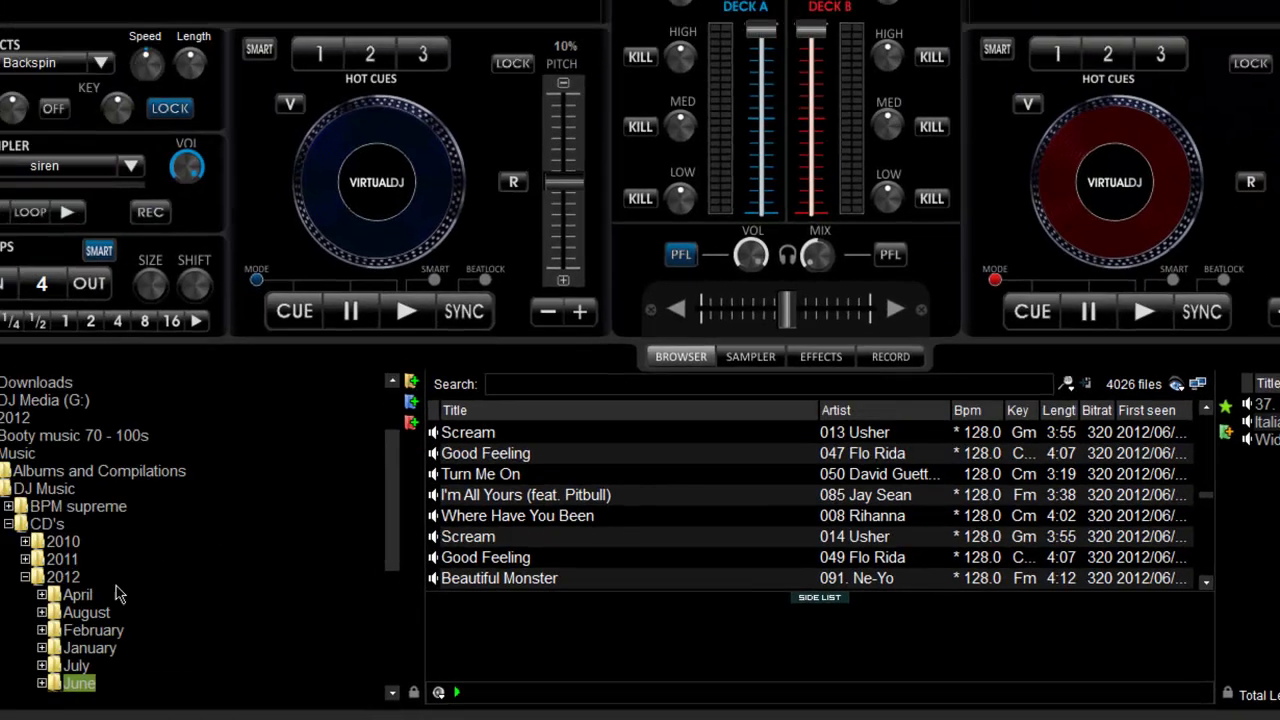
scroll(118, 594, down, 2)
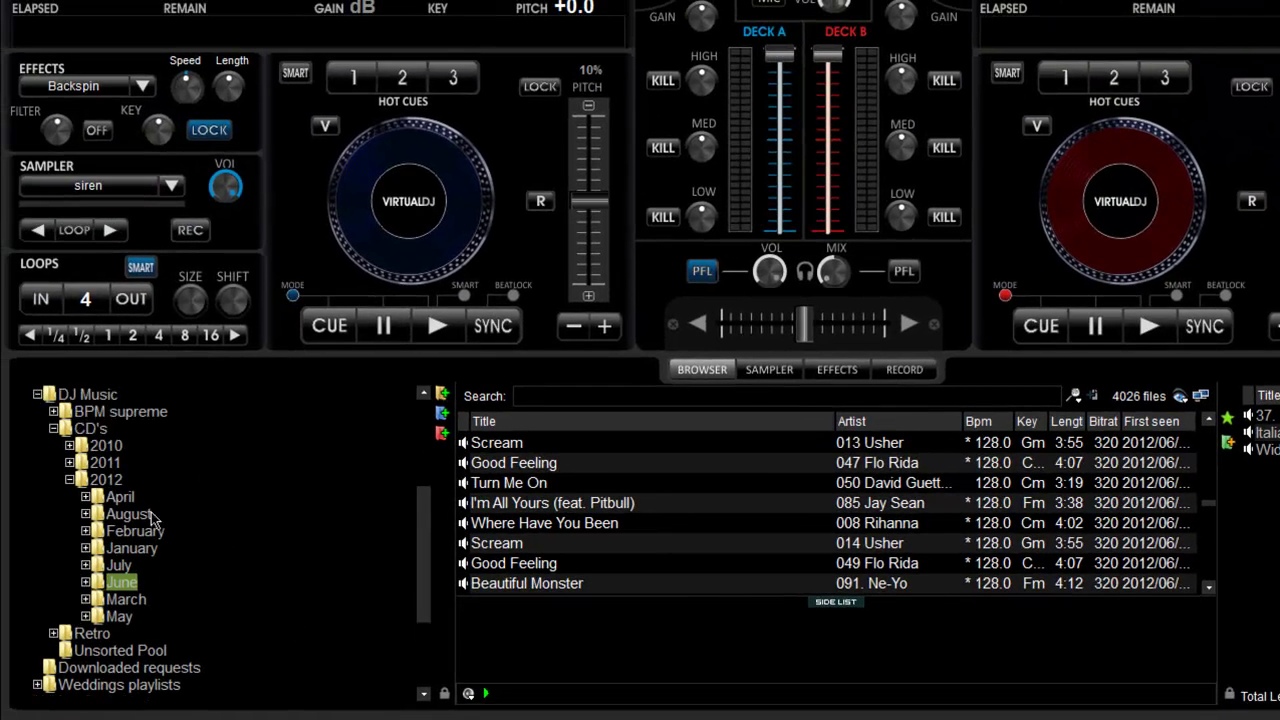
Step: Recurse the 2012 folder to list its 11046 tracks by BPM, then select CD's
click(68, 481)
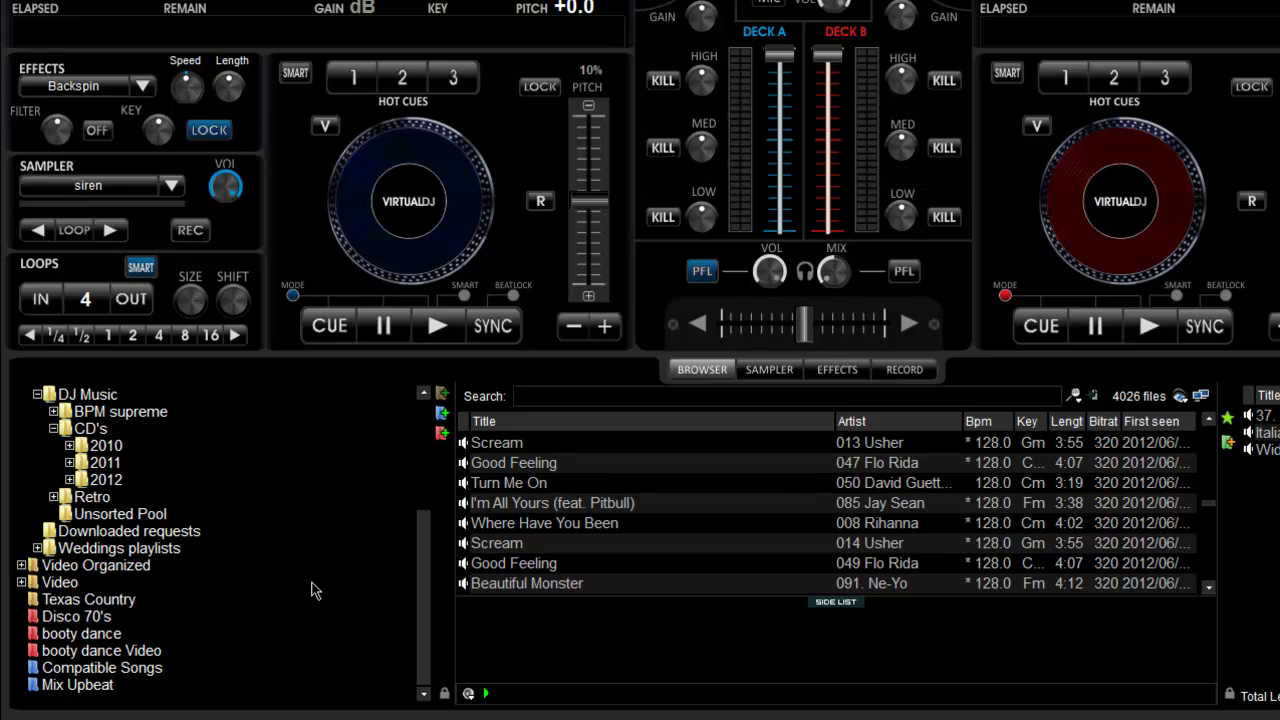
right_click(104, 482)
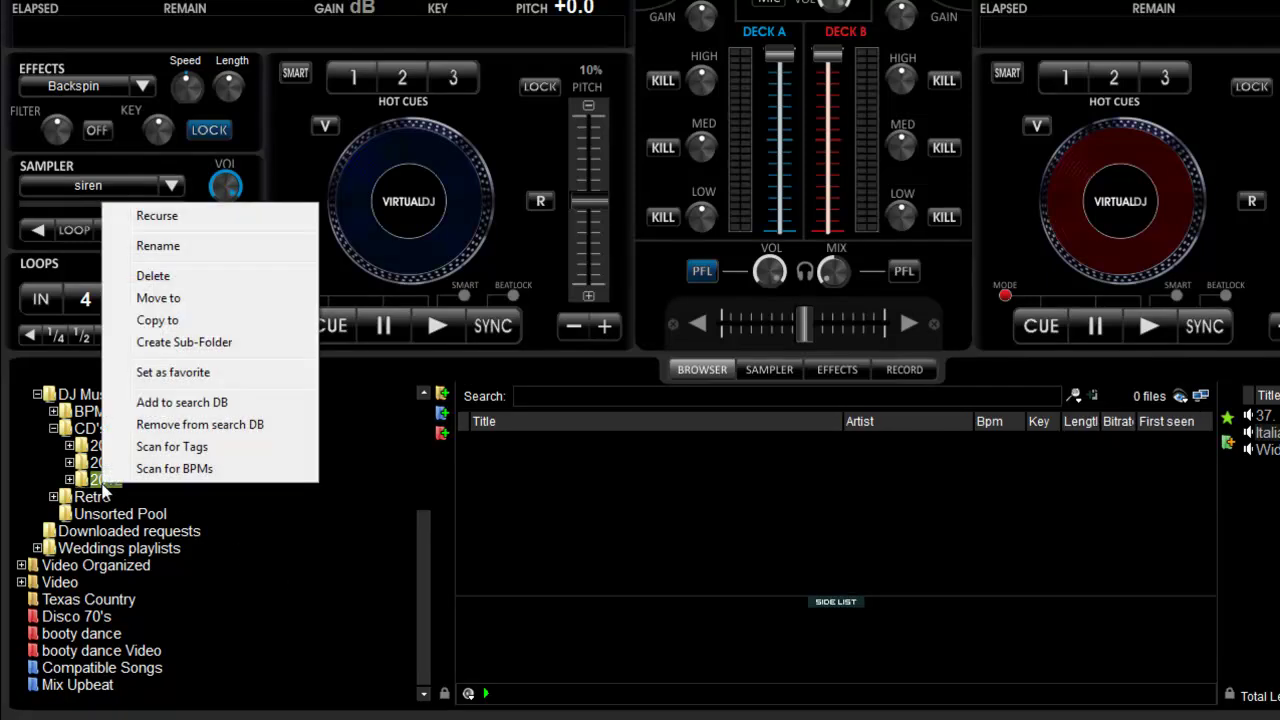
click(205, 214)
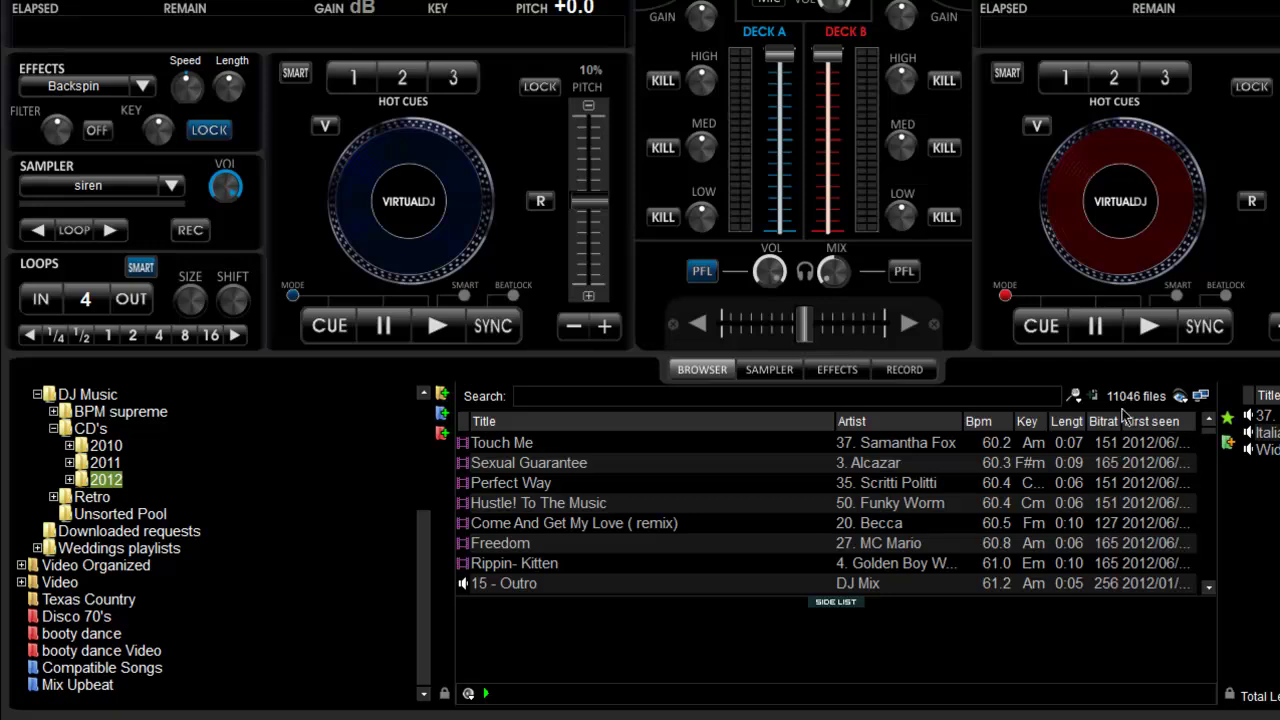
scroll(842, 530, down, 15)
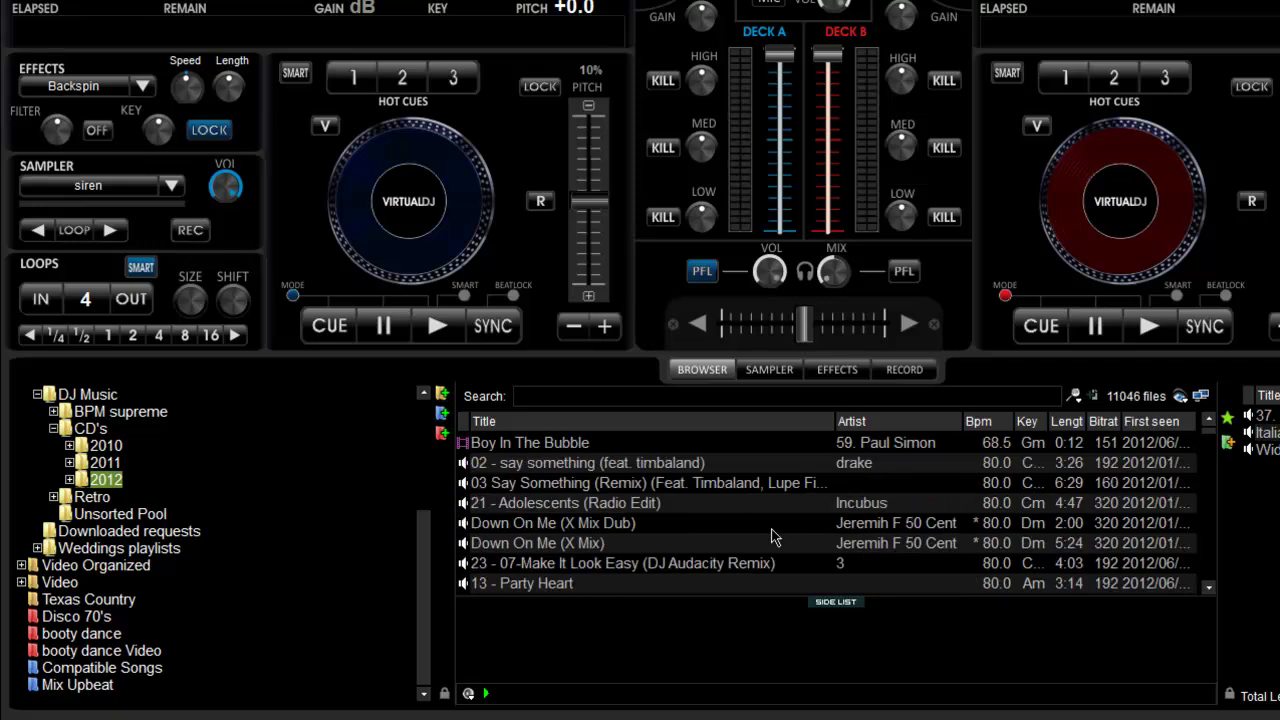
scroll(1000, 530, down, 15)
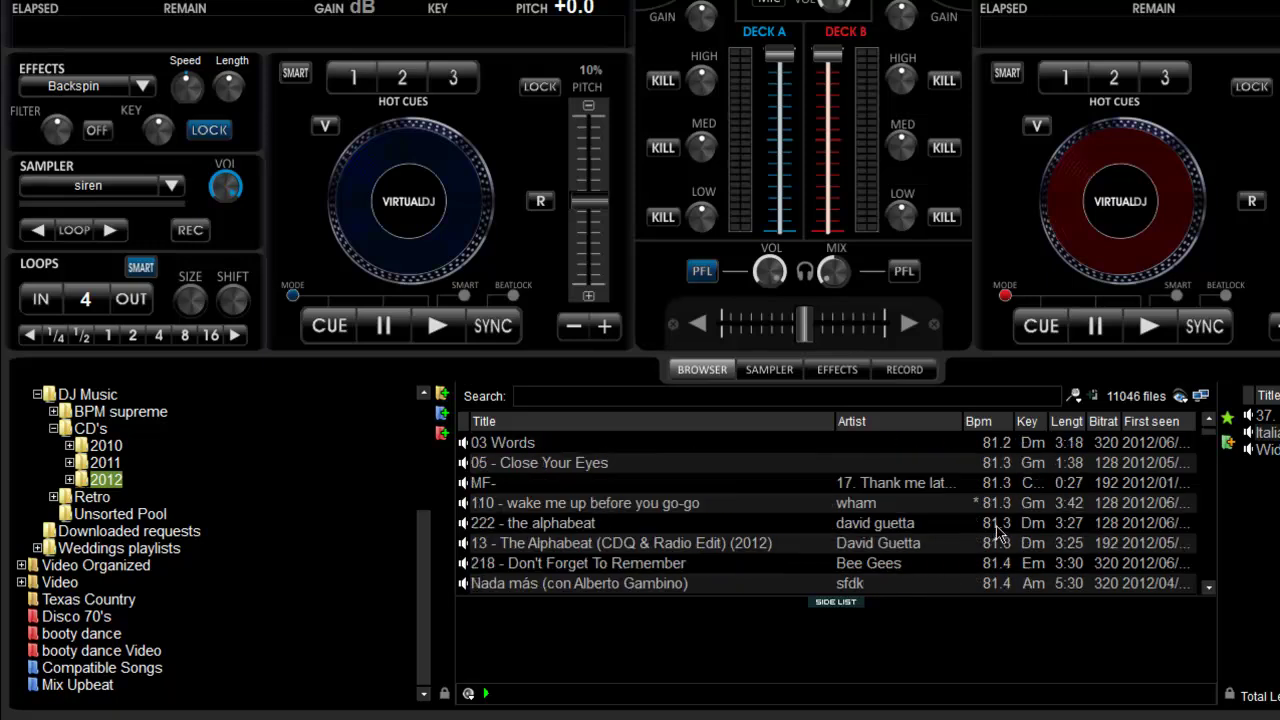
scroll(1000, 515, down, 12)
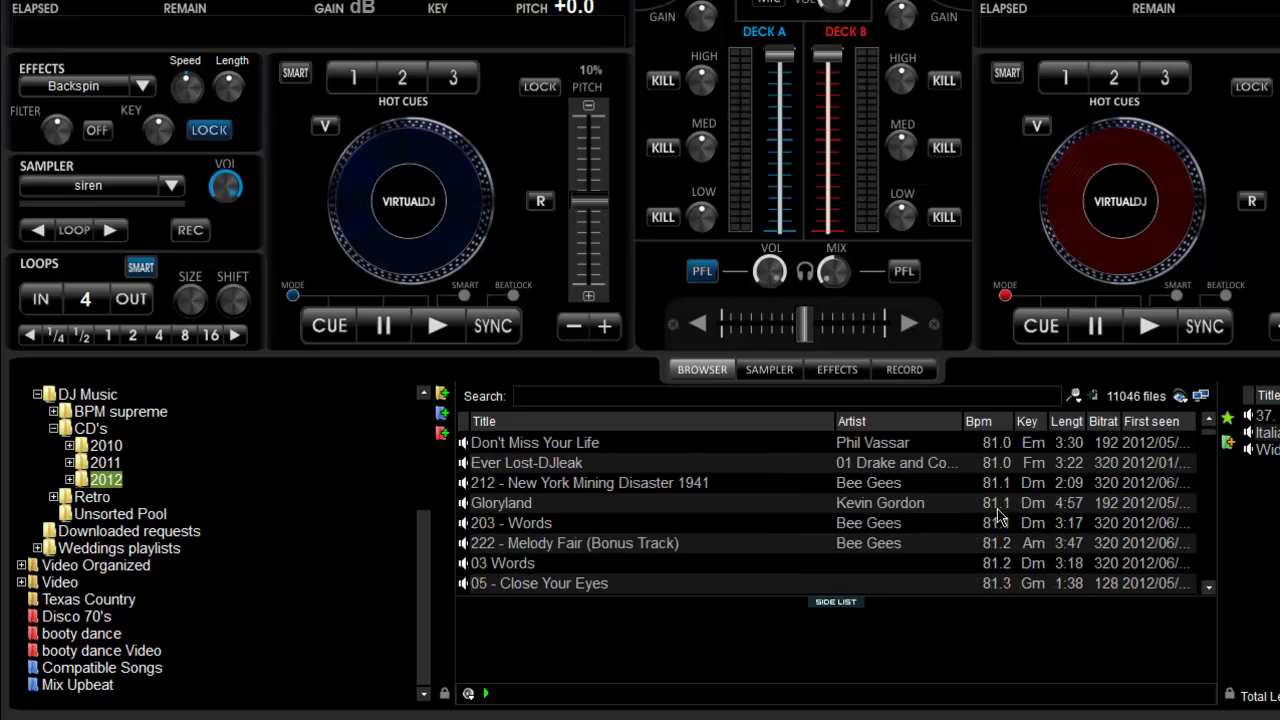
scroll(466, 510, down, 15)
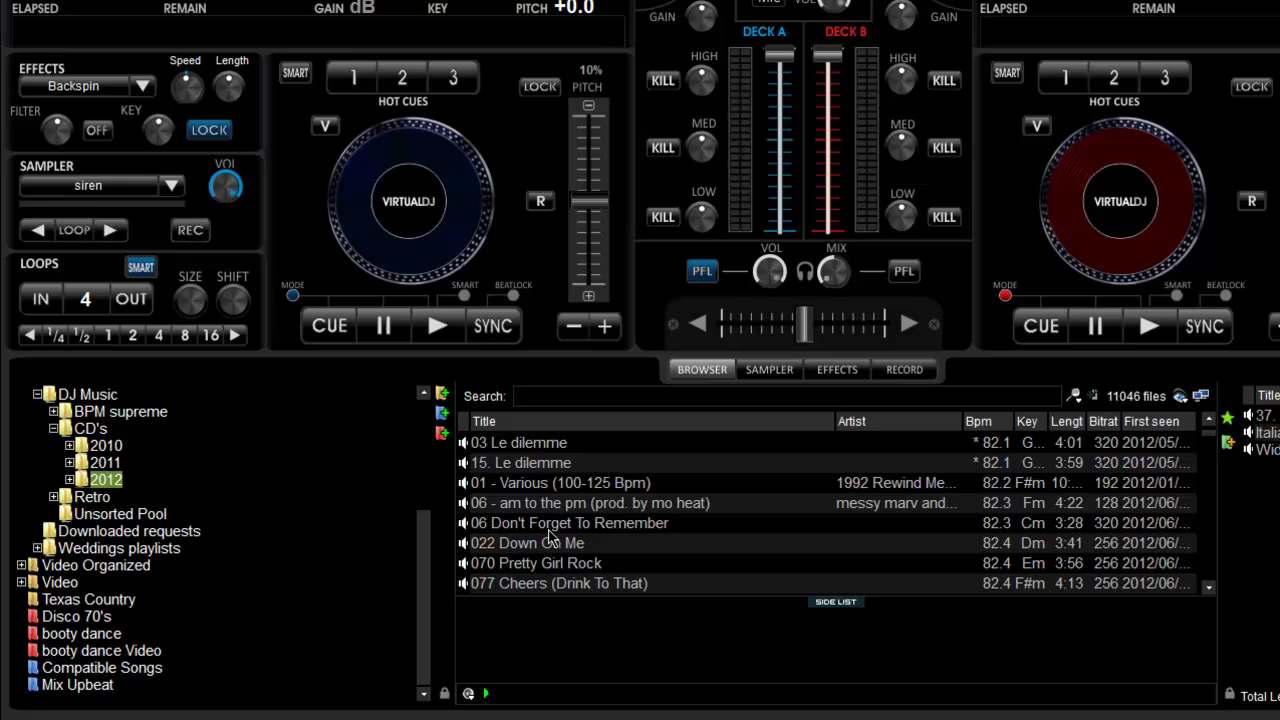
scroll(480, 570, down, 4)
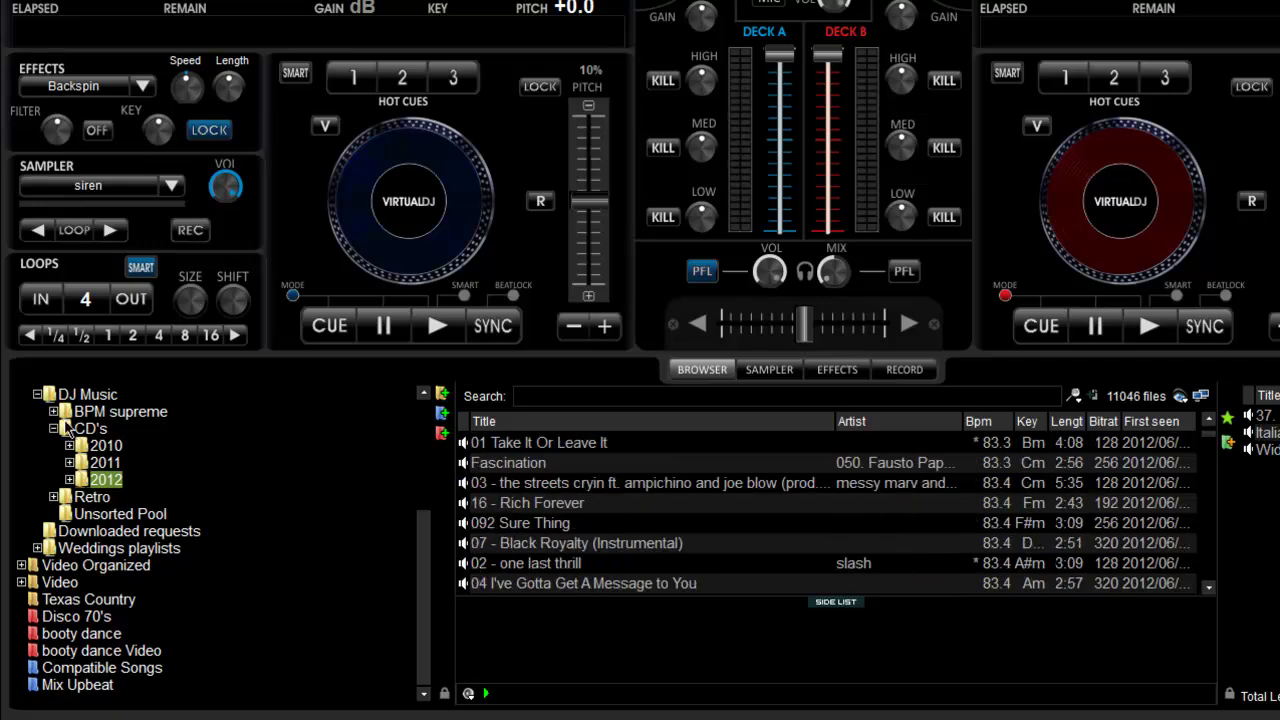
click(64, 430)
Step: Fold away DJ Music and Music, and expand Computer to show its drives
click(37, 394)
scroll(103, 565, up, 2)
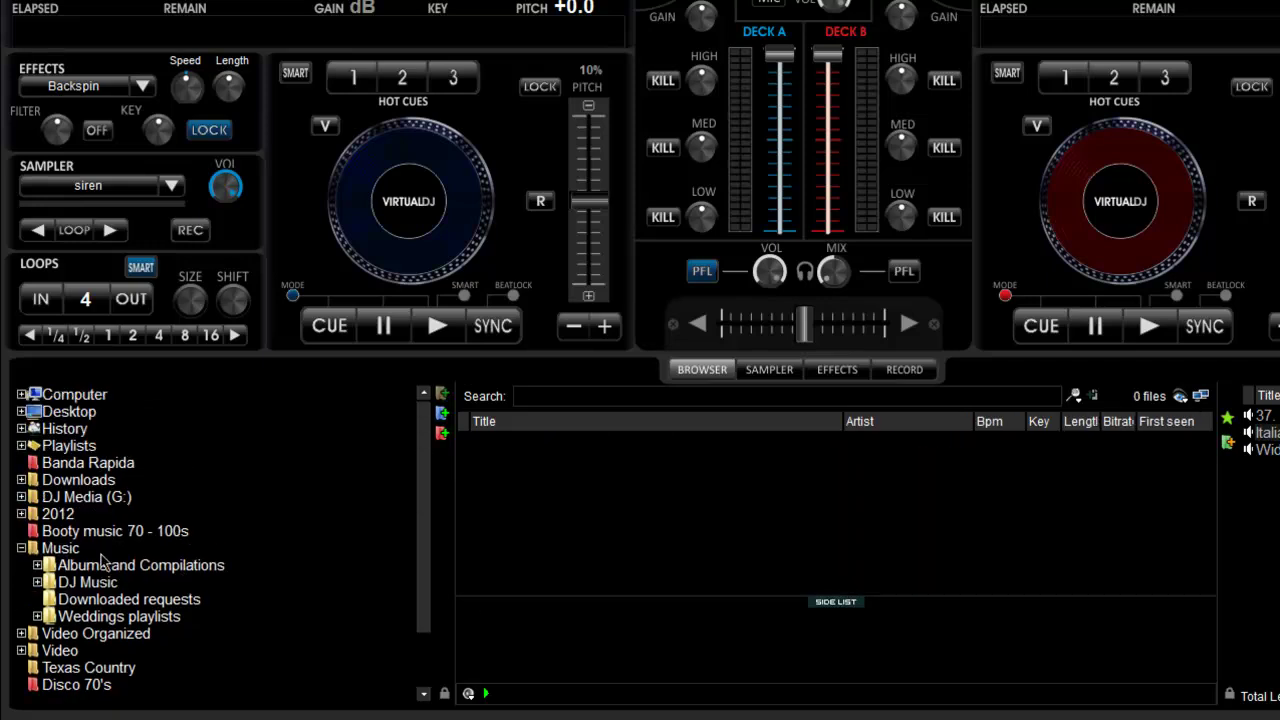
click(22, 548)
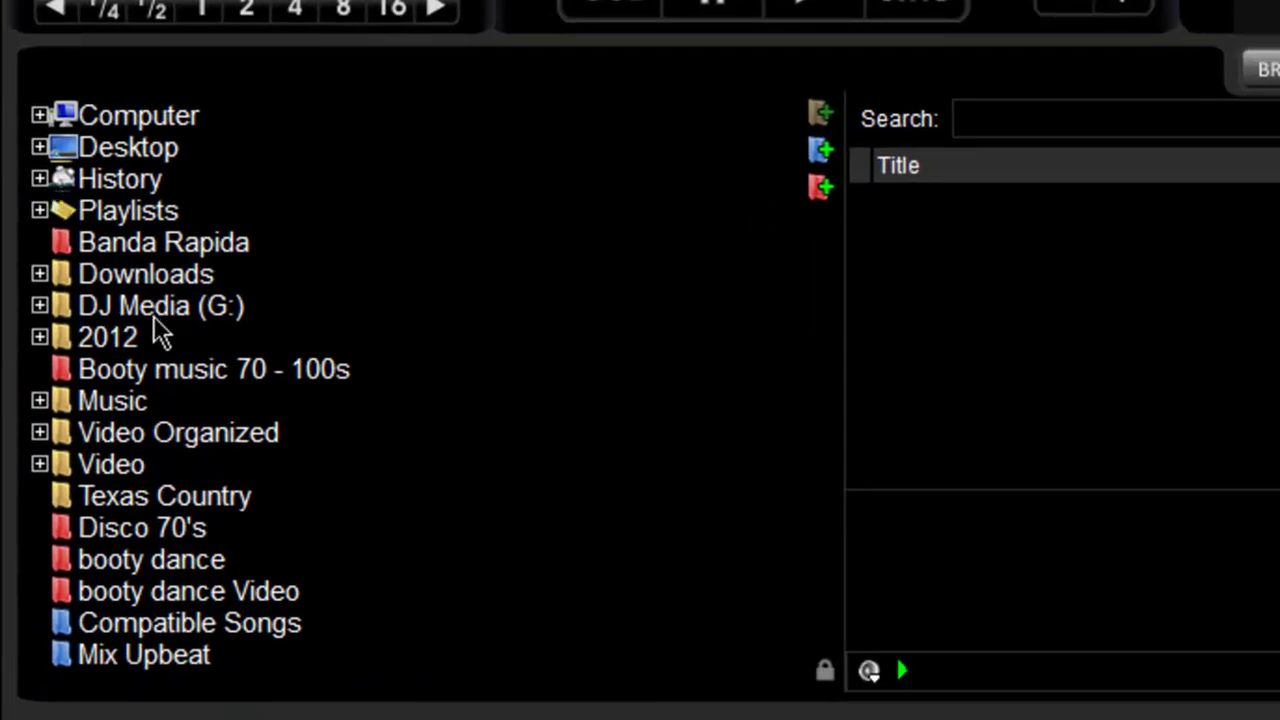
click(40, 116)
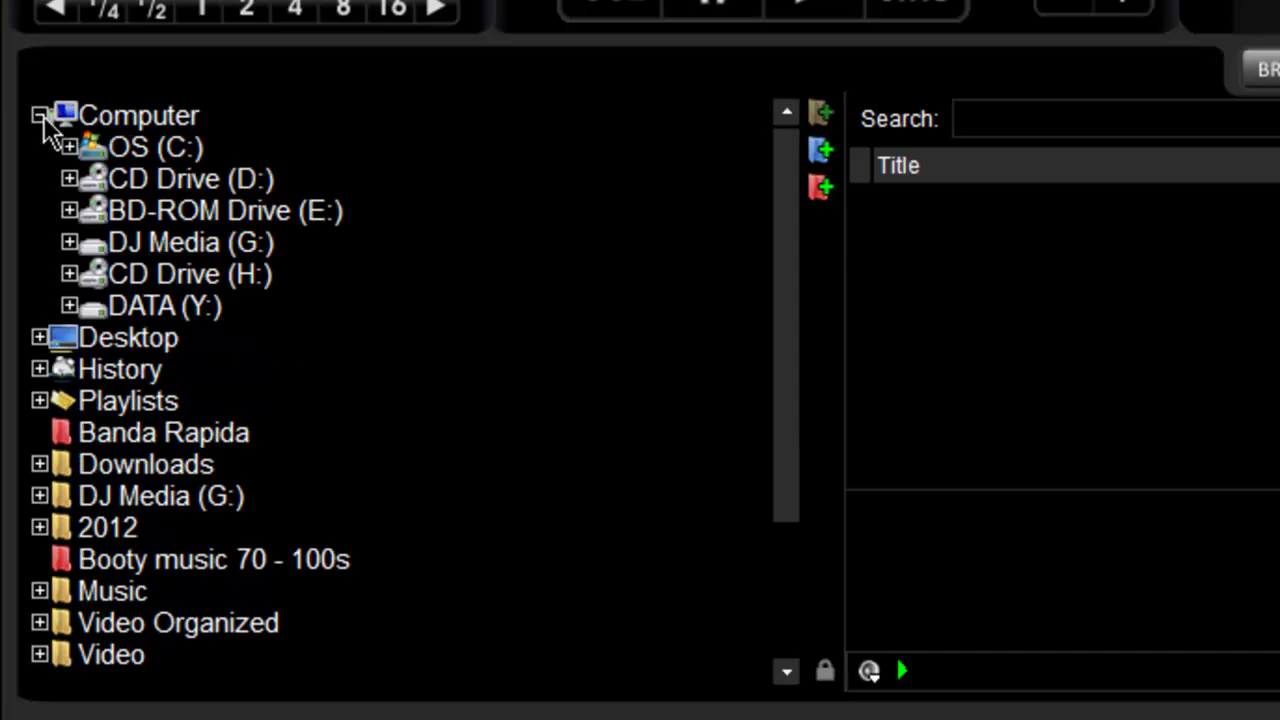
click(39, 116)
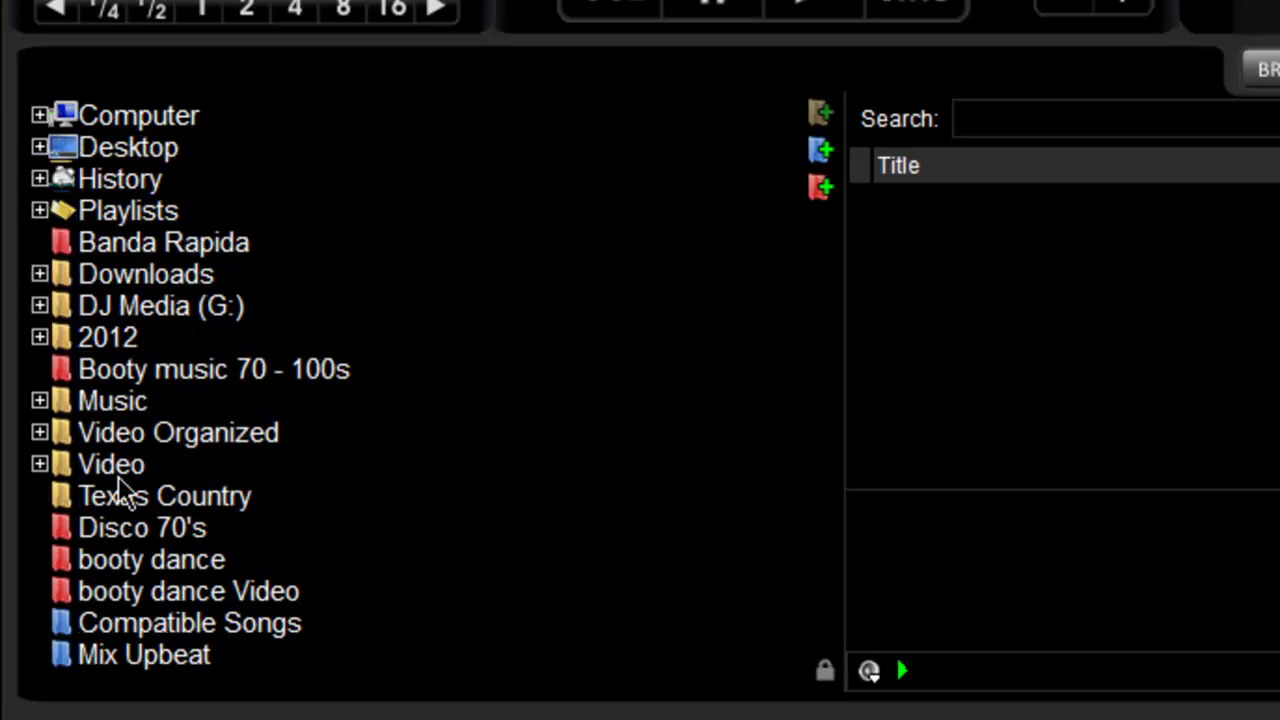
click(39, 116)
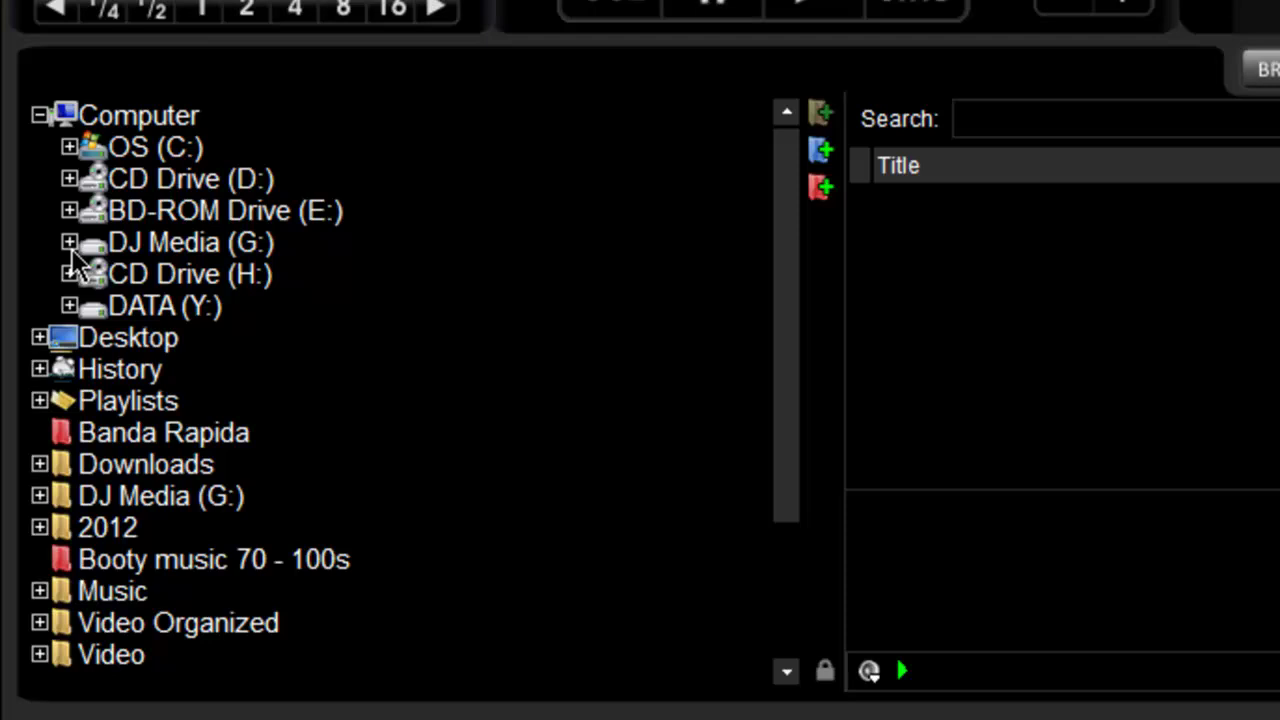
Step: Browse DJ Media (G:) and its Music subfolders, then fold it back under Computer
click(69, 242)
scroll(340, 322, down, 1)
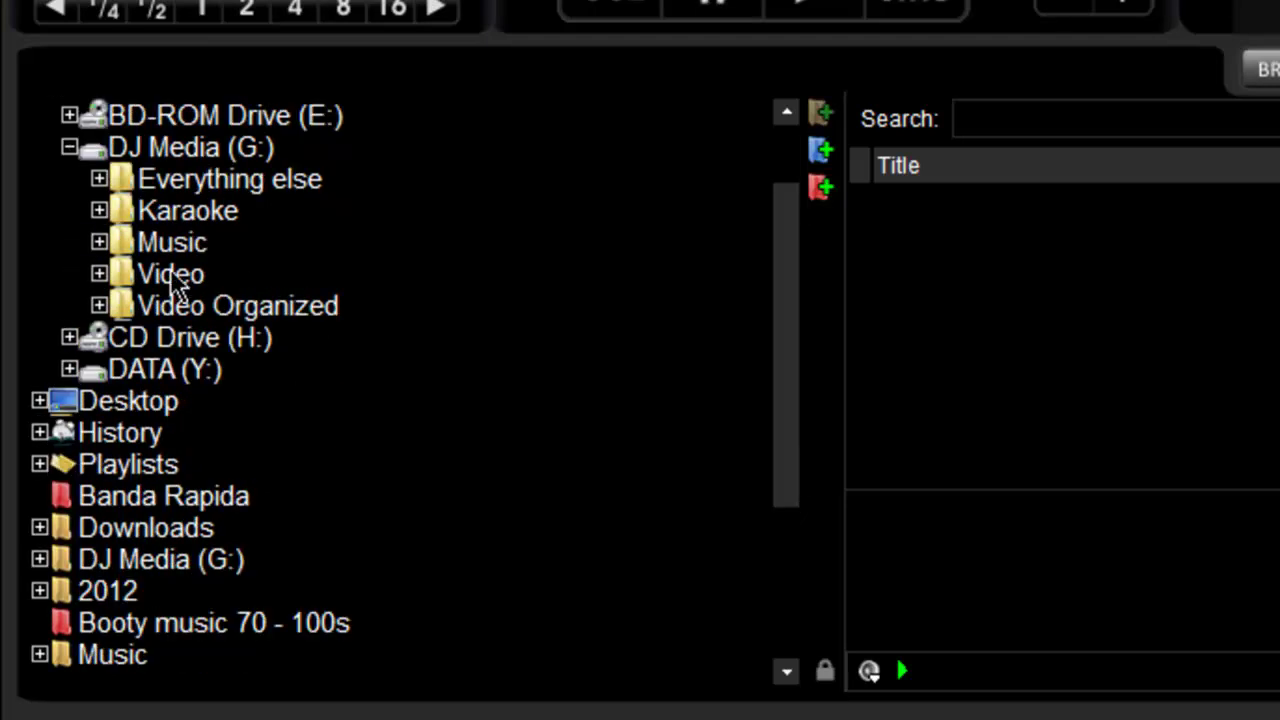
click(100, 242)
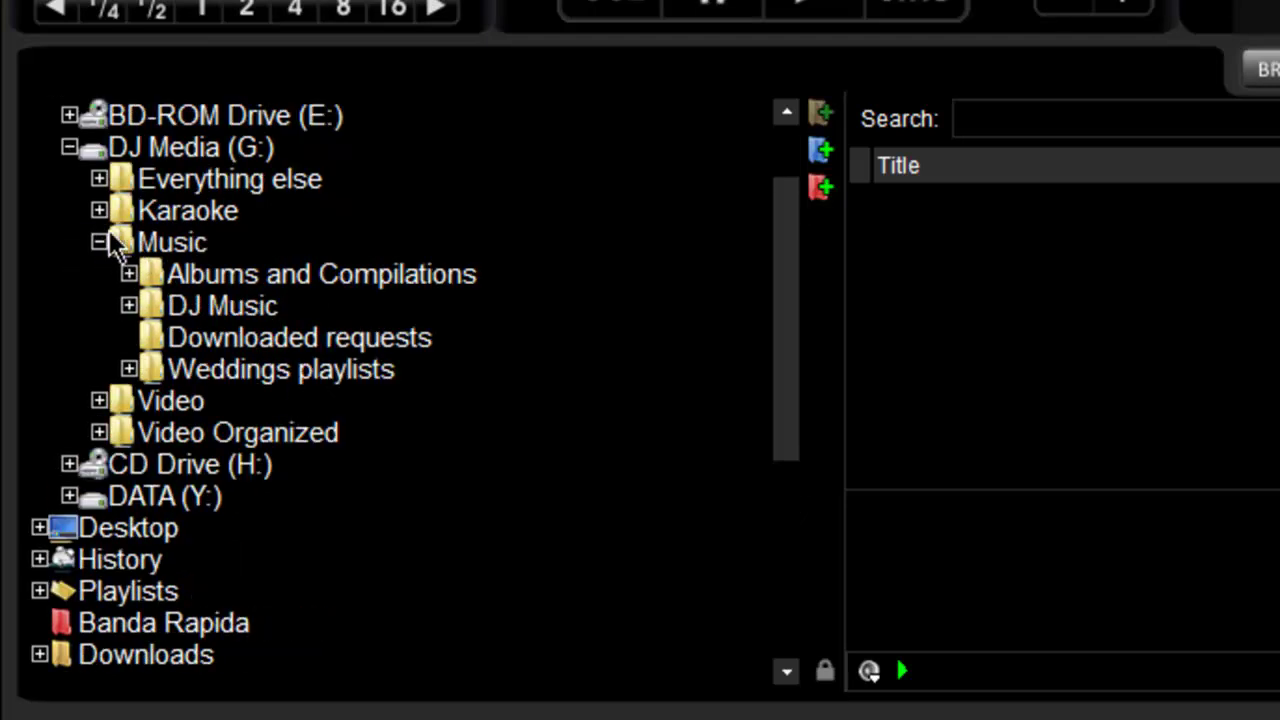
scroll(600, 450, down, 3)
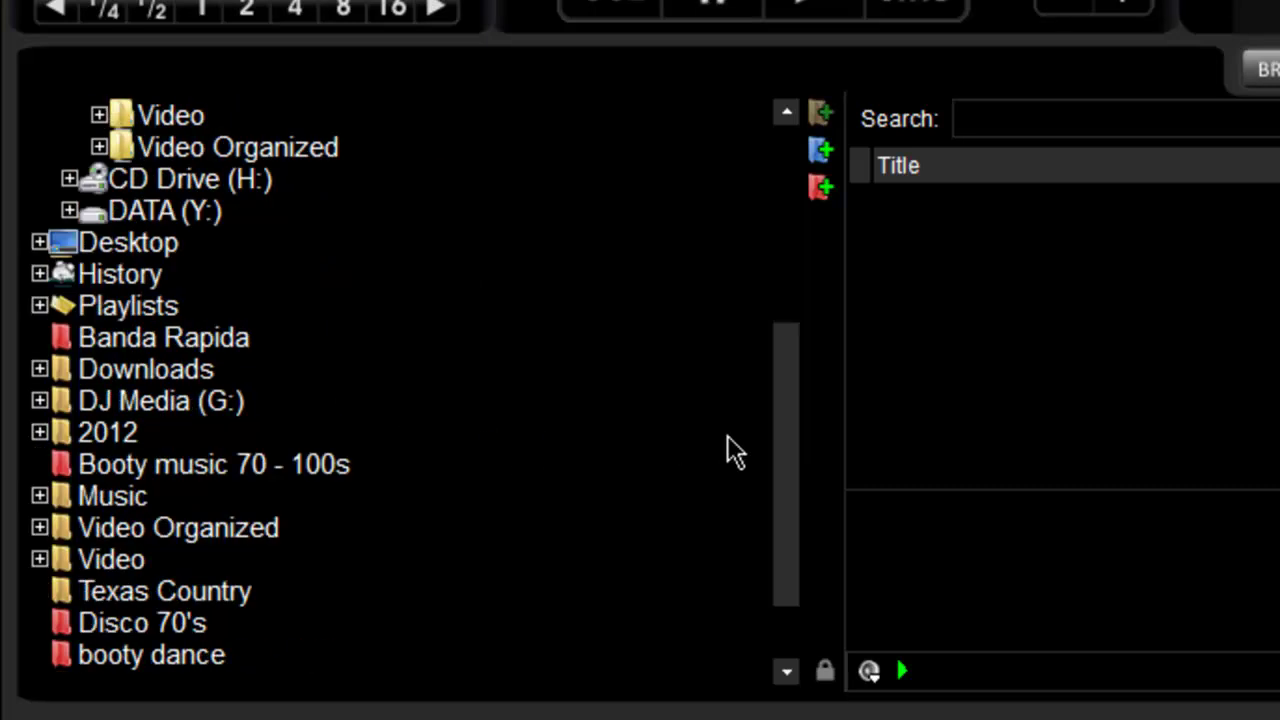
scroll(630, 425, up, 4)
scroll(600, 435, down, 5)
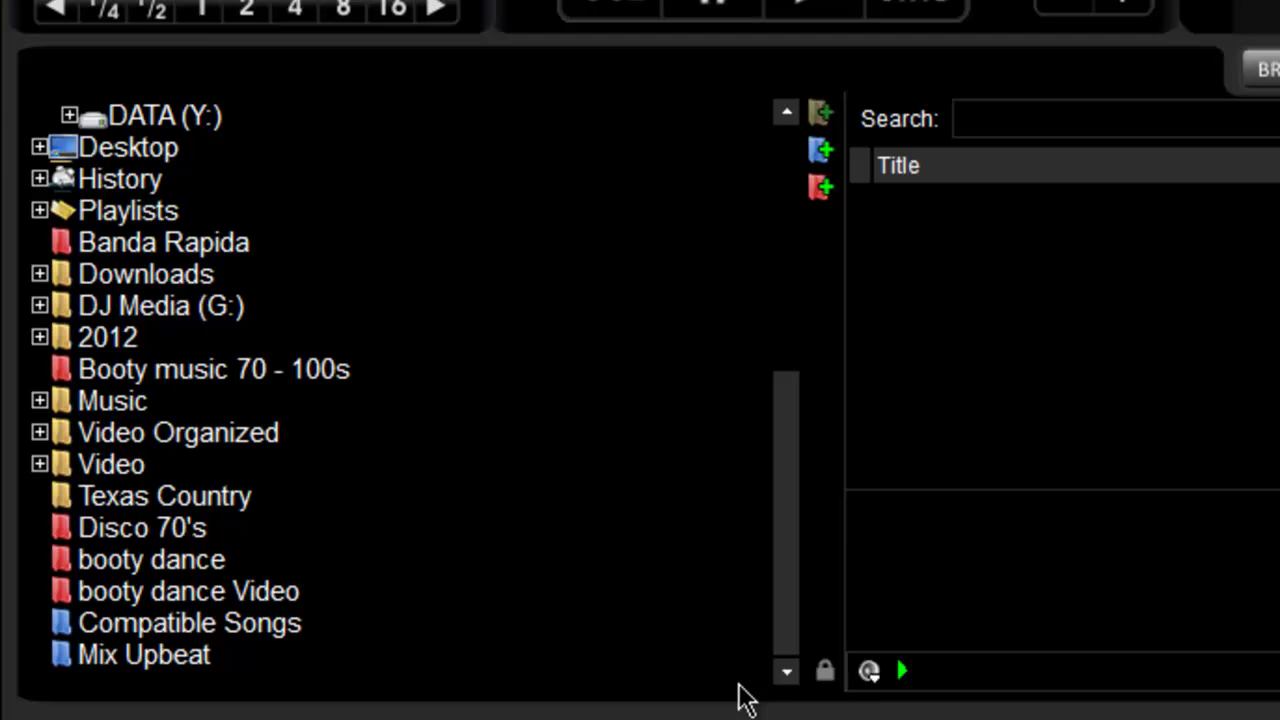
scroll(440, 275, up, 5)
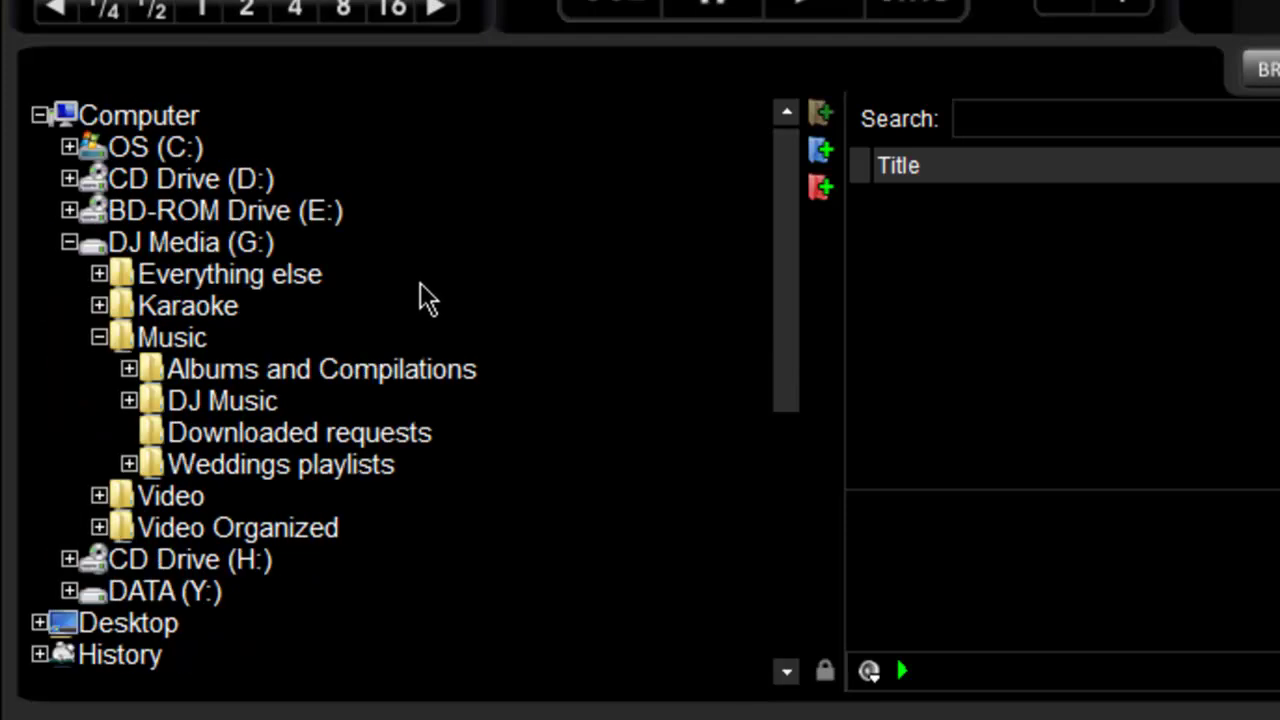
click(70, 243)
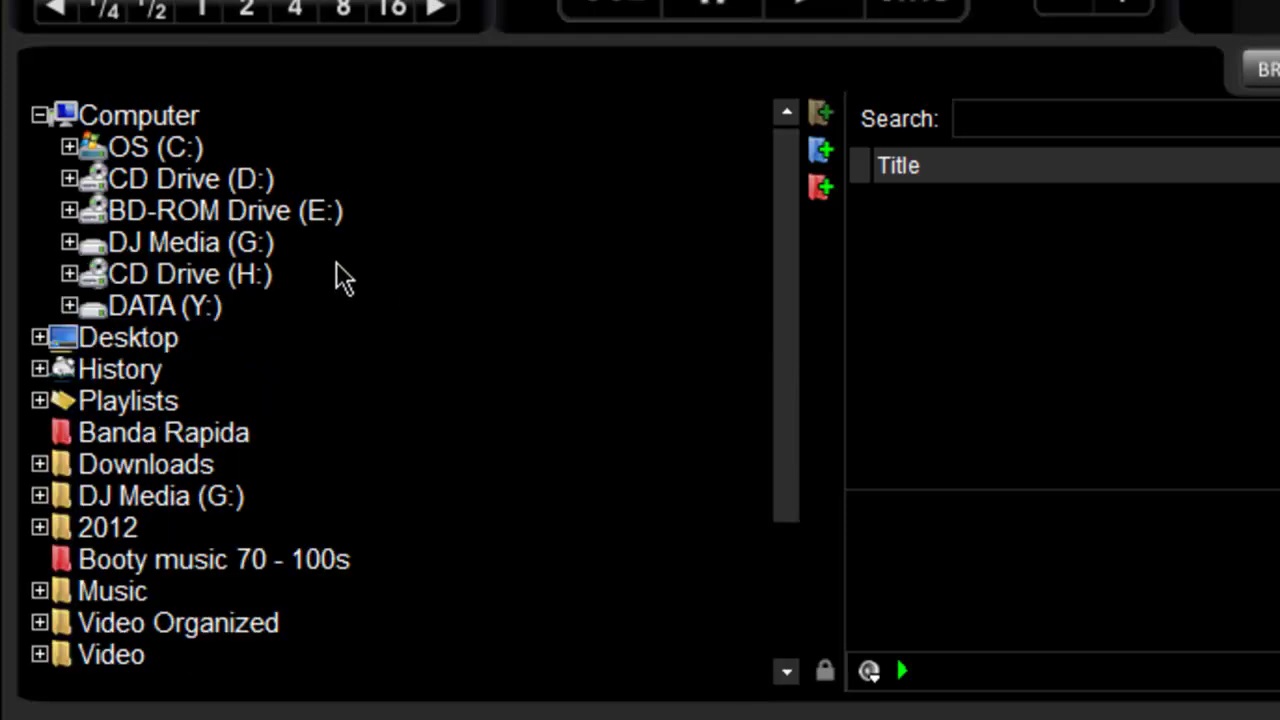
click(40, 116)
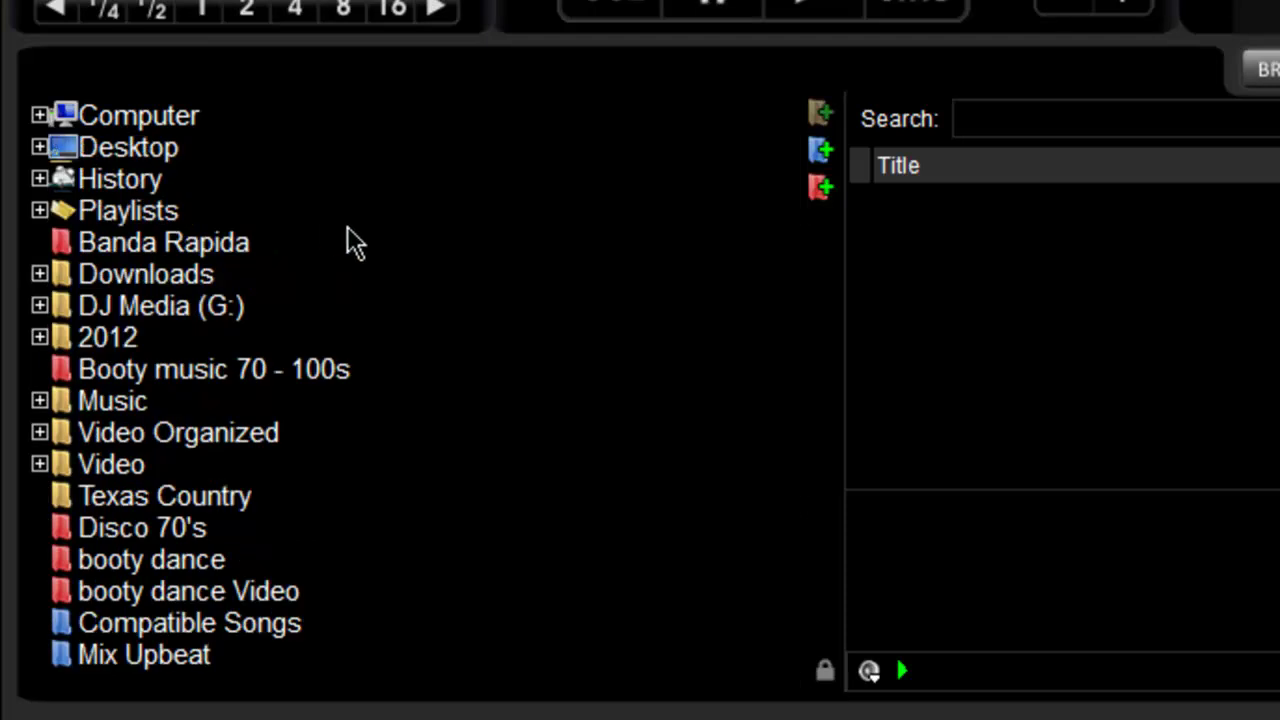
click(40, 116)
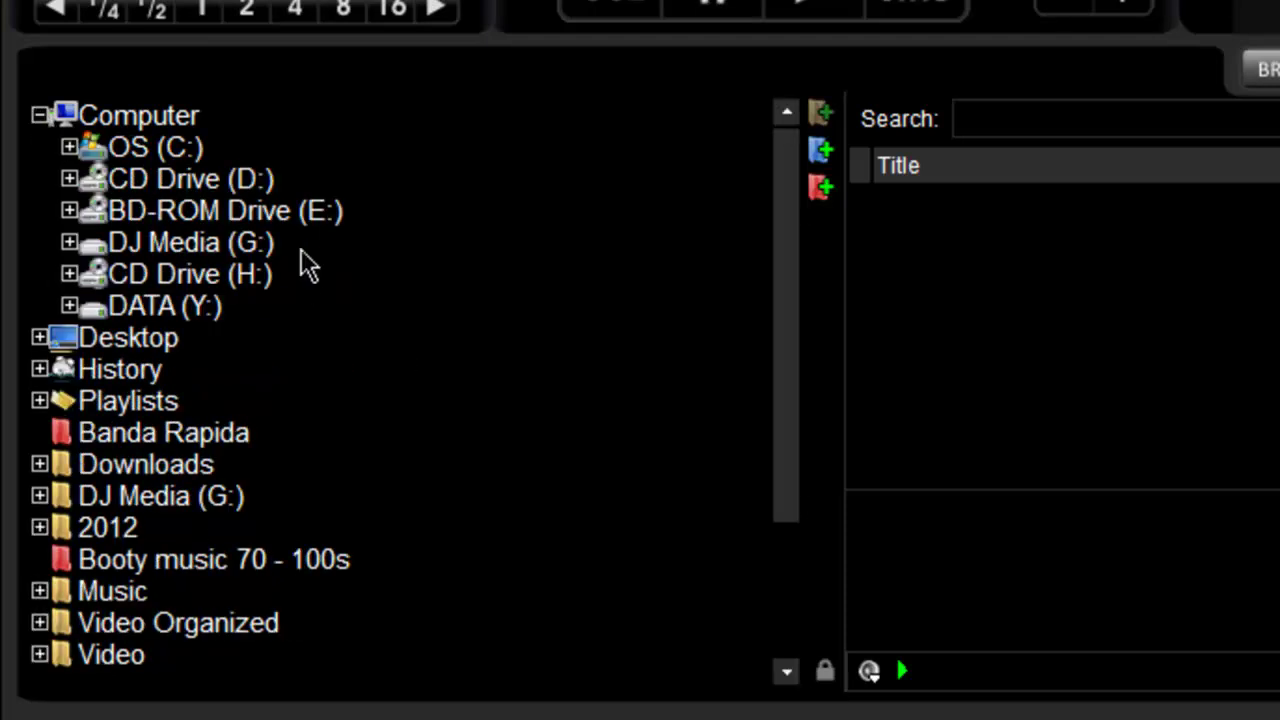
Step: Set DJ Media (G:) as a favorite folder and return to the favorites list
right_click(200, 248)
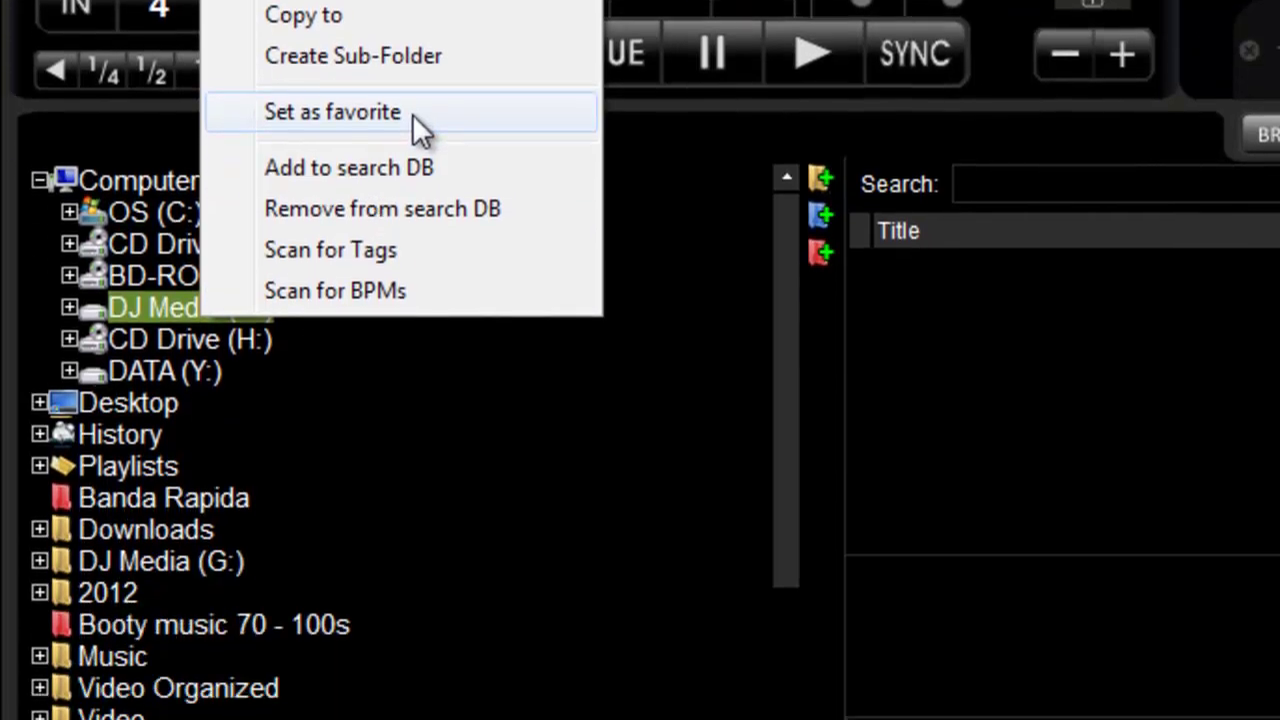
click(622, 430)
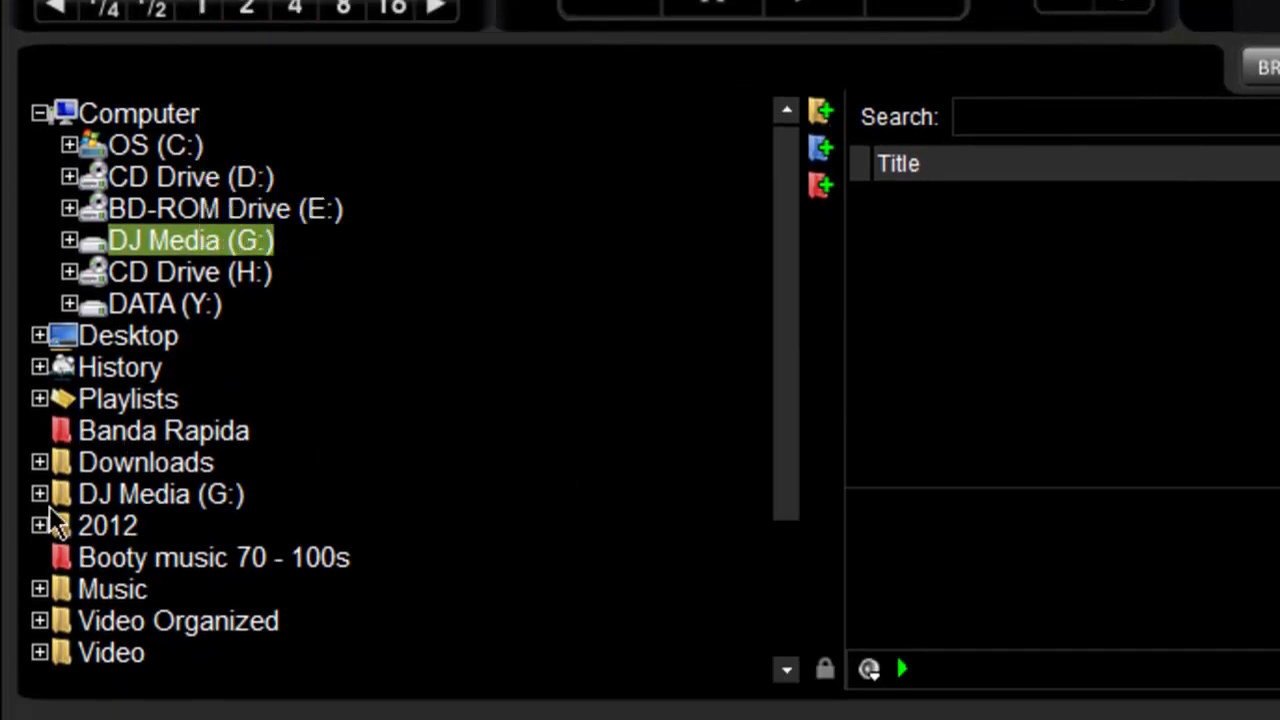
click(39, 114)
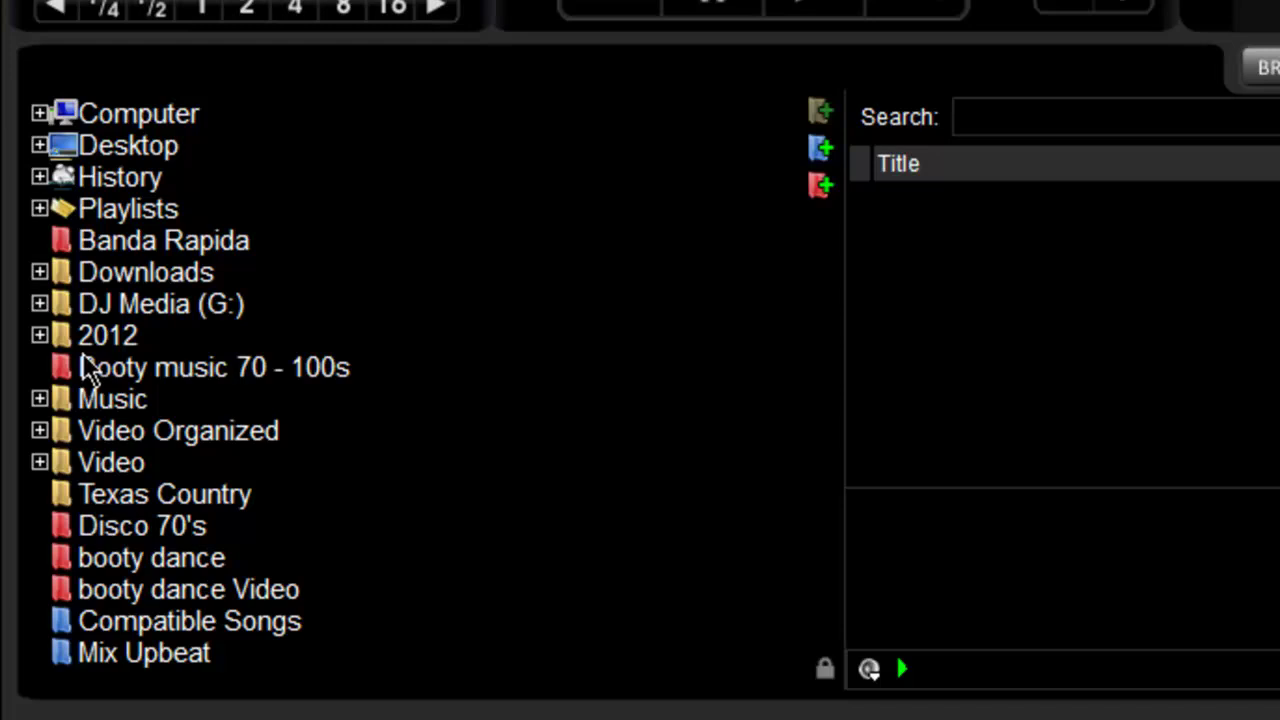
Step: Browse the 2012, Music and Video Organized favorites, then list Texas Country and Downloads tracks
click(39, 336)
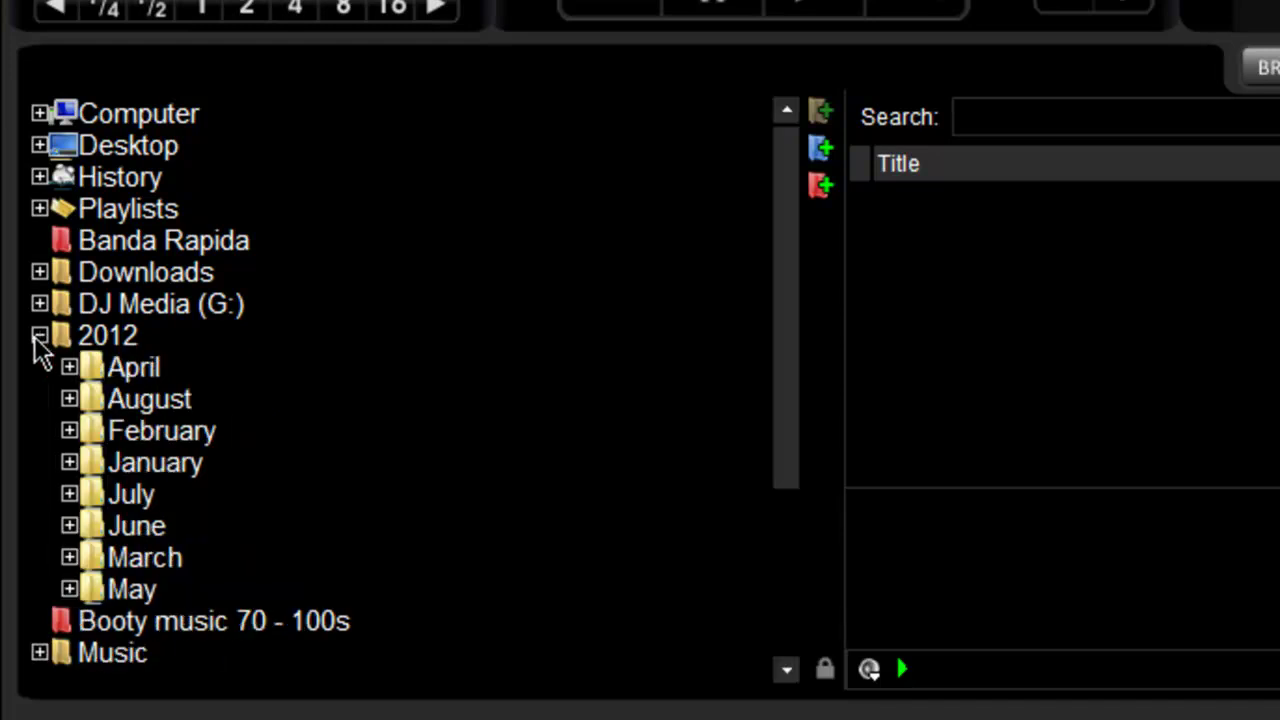
click(40, 336)
click(39, 336)
click(40, 336)
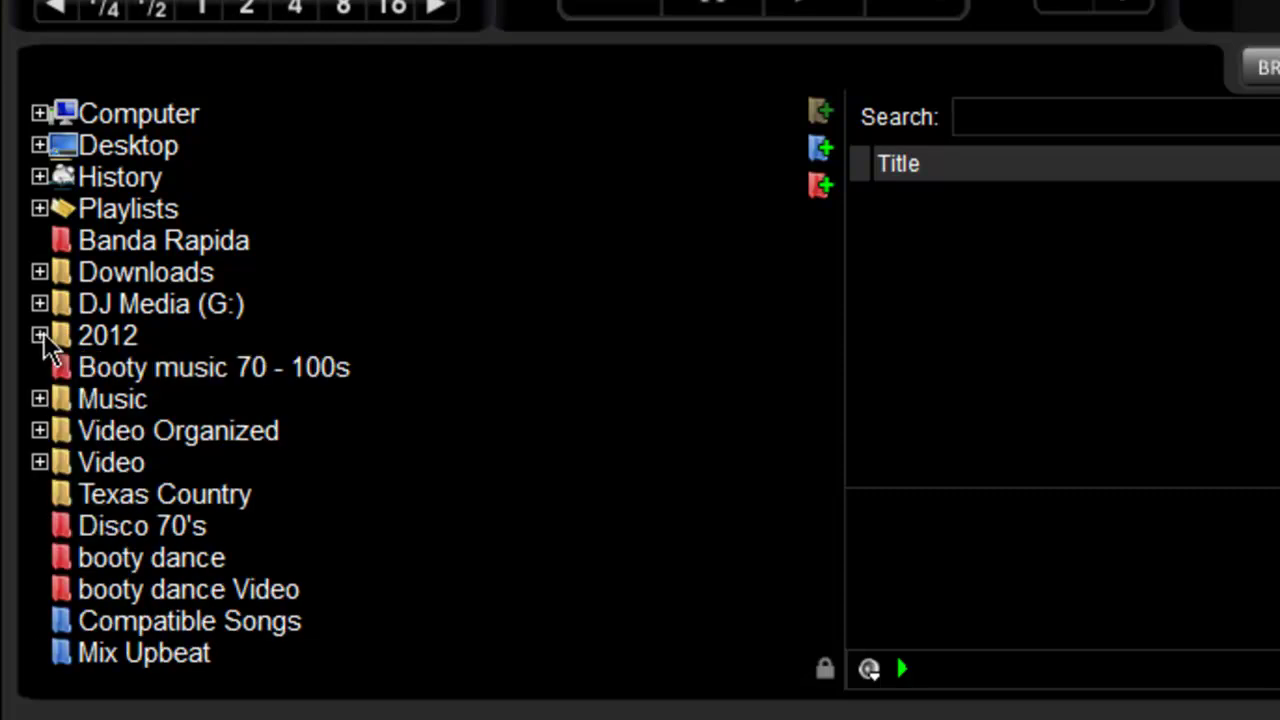
click(40, 399)
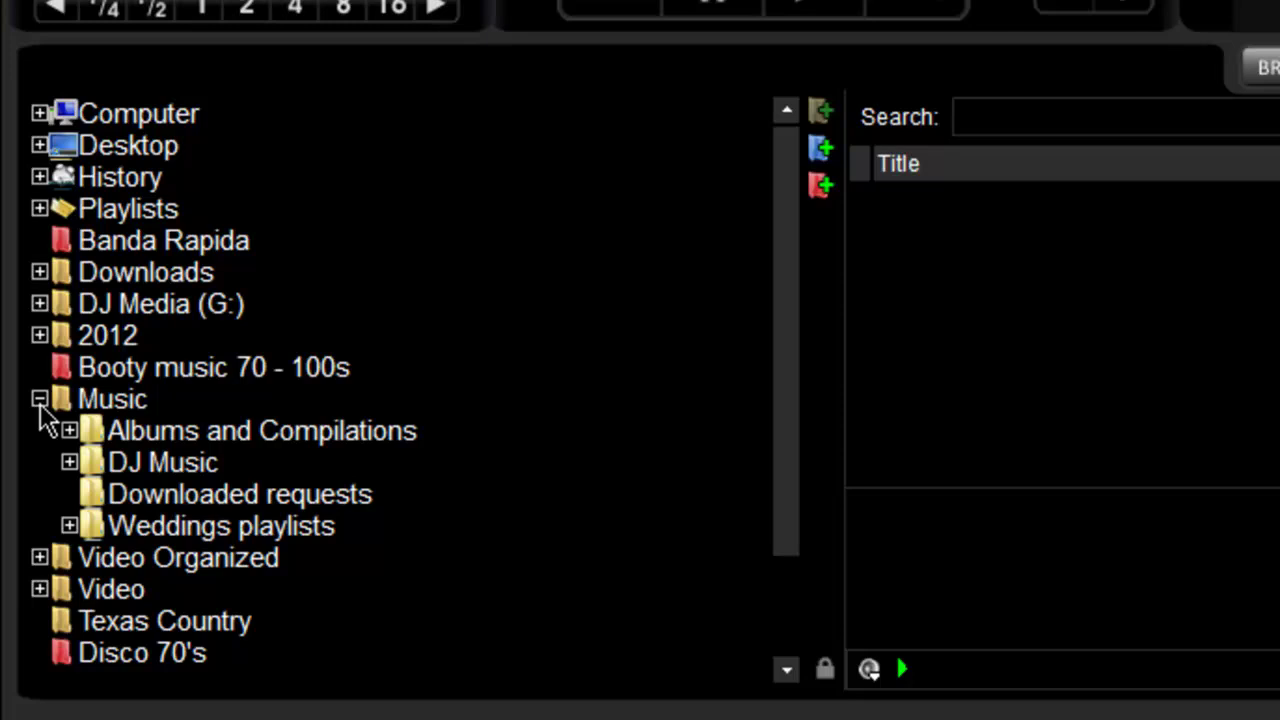
click(40, 399)
click(40, 431)
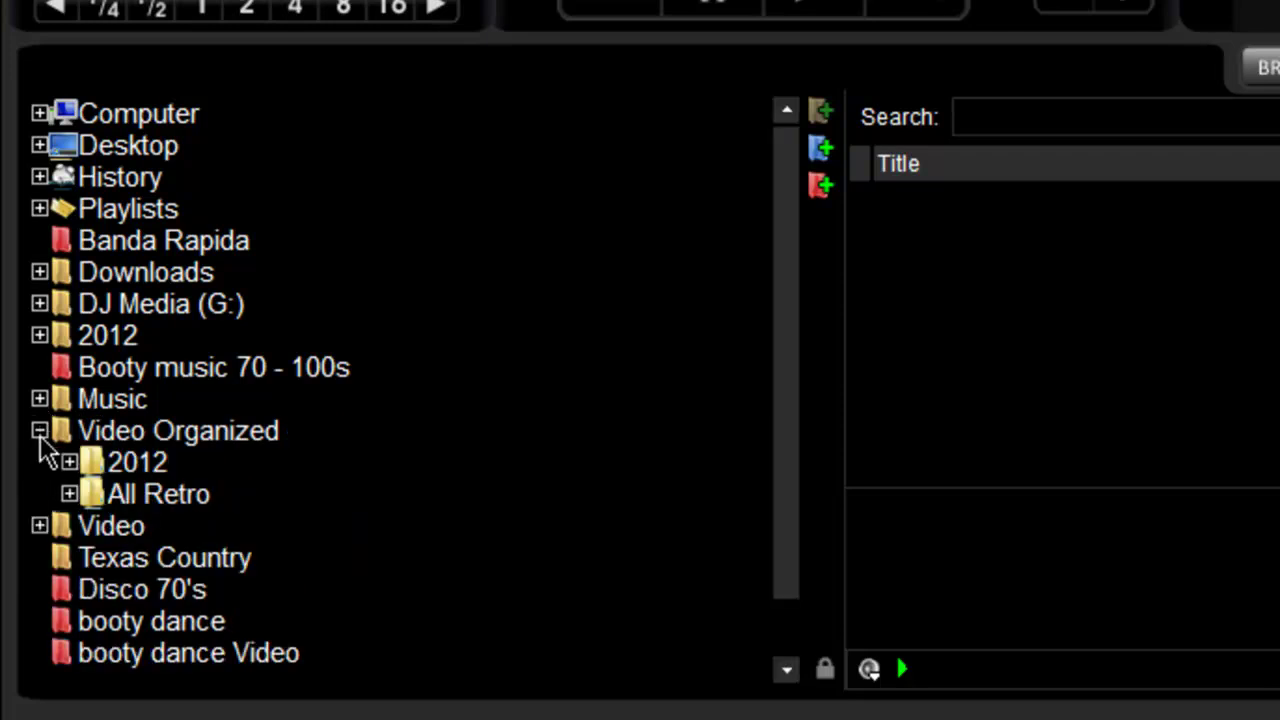
click(40, 431)
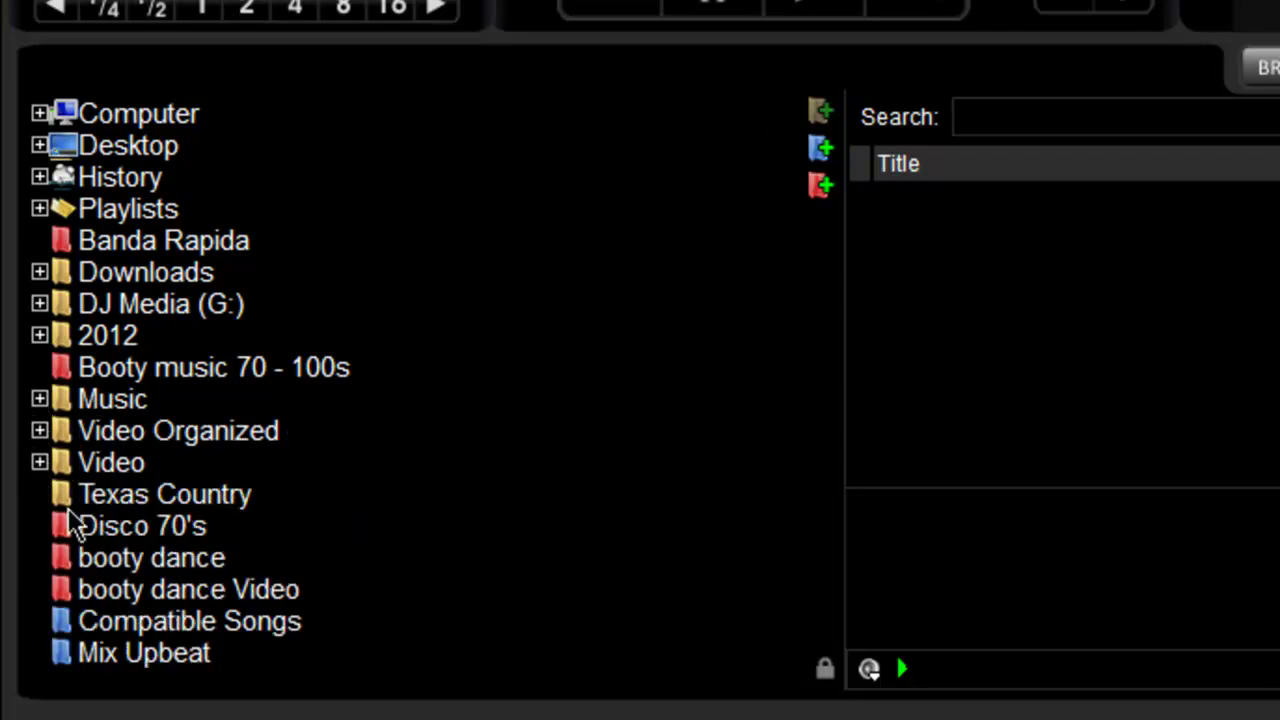
click(134, 496)
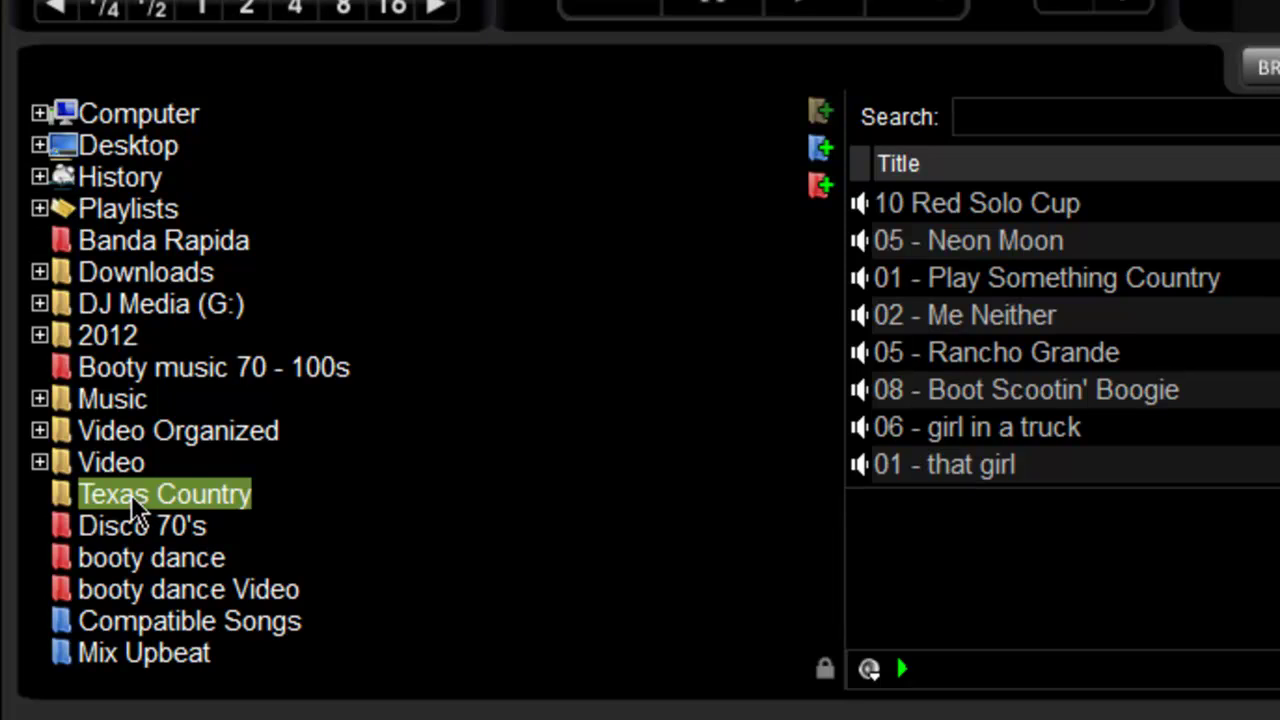
click(165, 279)
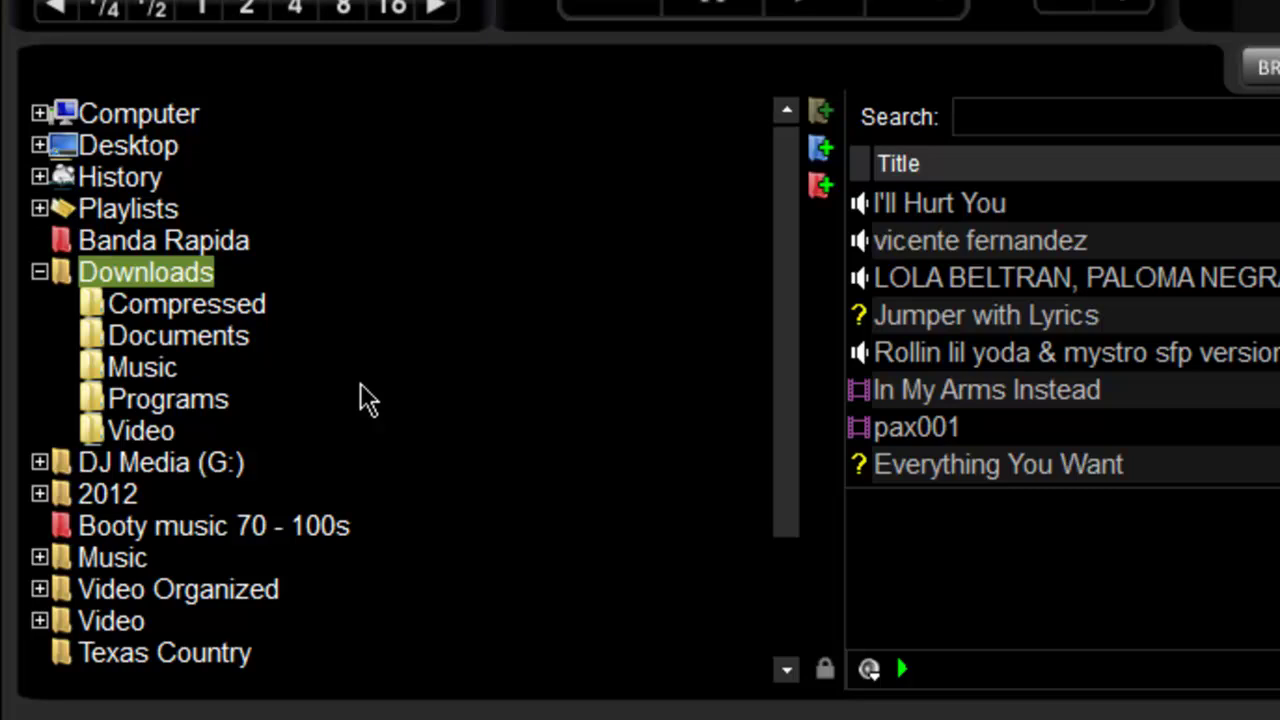
click(41, 273)
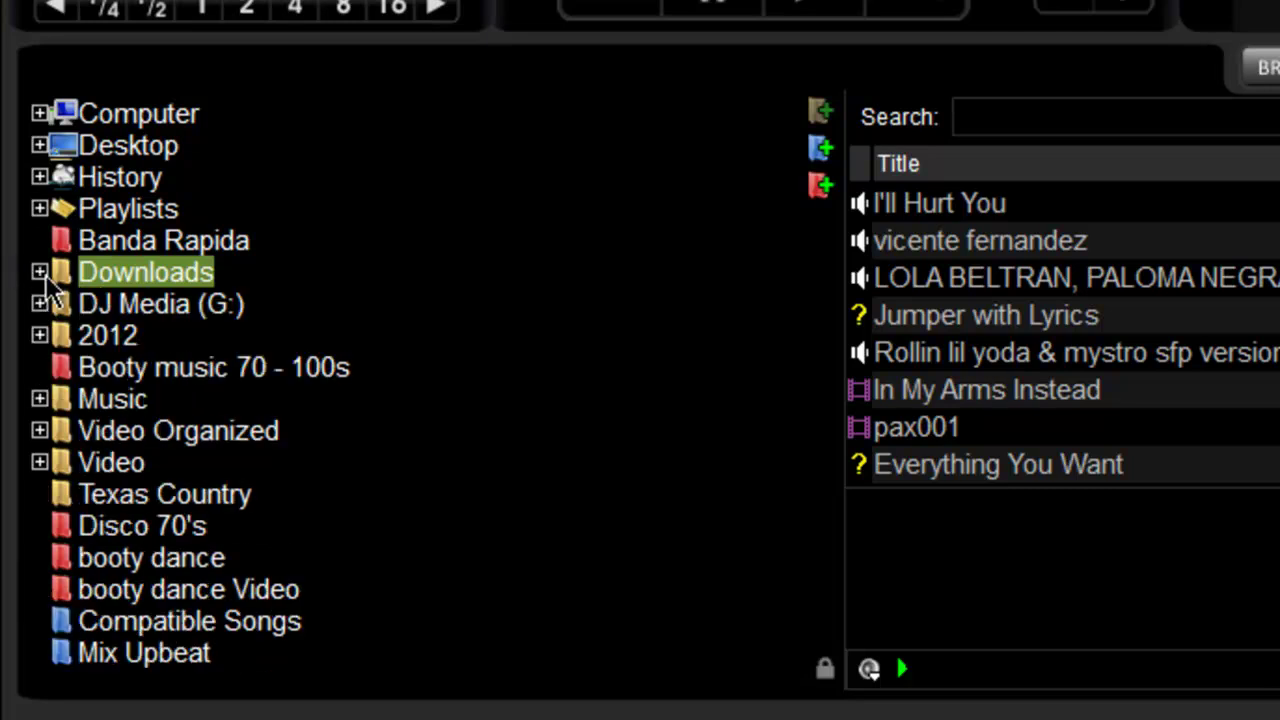
Step: Set the OS (C:) > Users > user folder > Downloads folder as a favorite, then check it in favorites
click(38, 114)
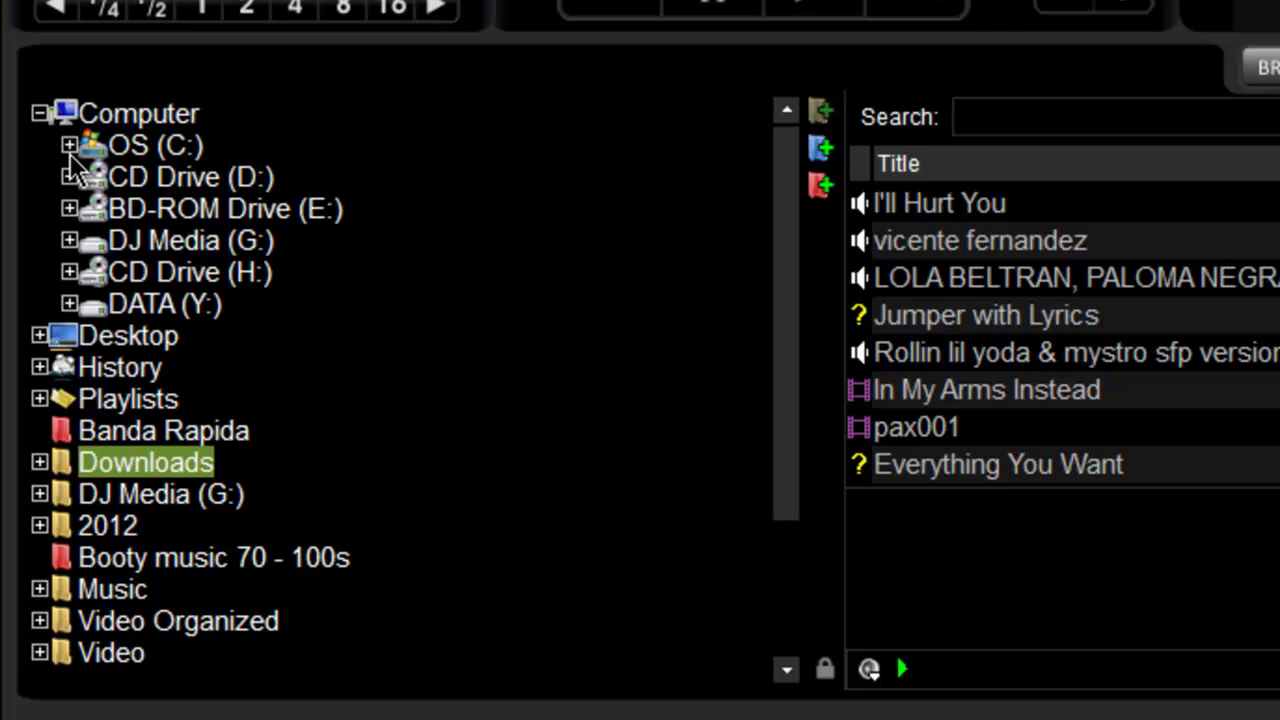
click(69, 146)
click(99, 304)
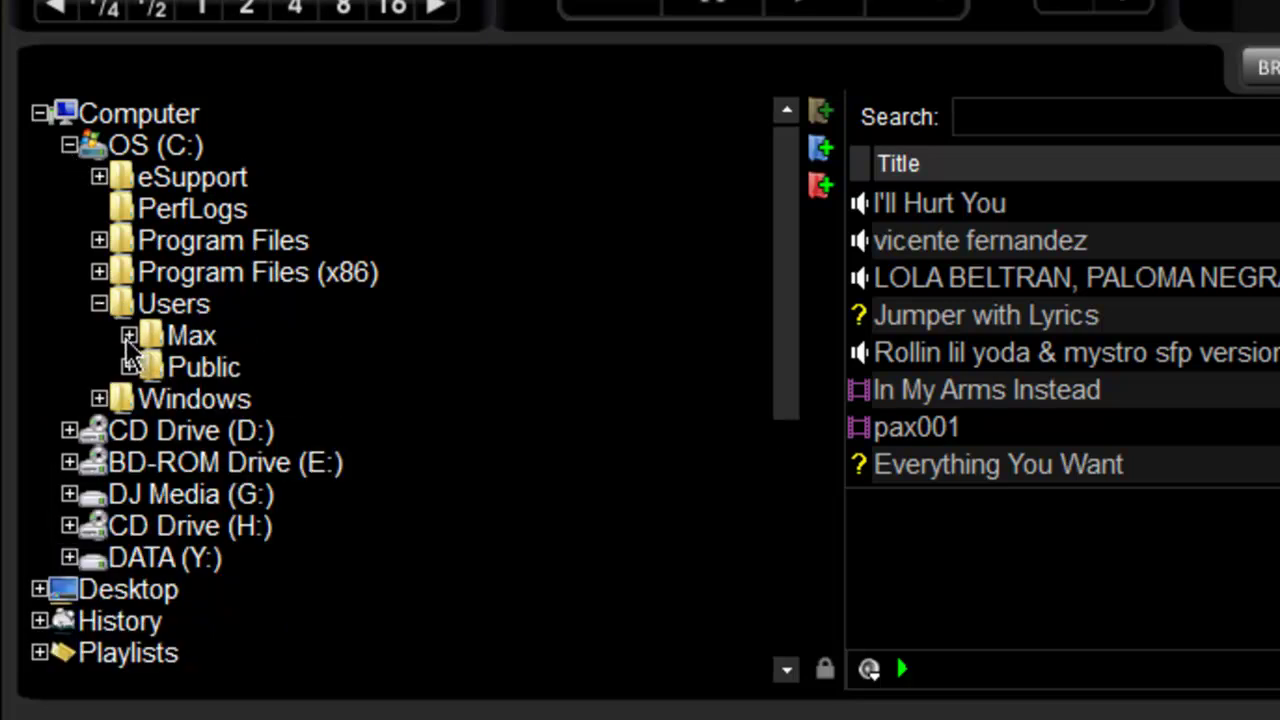
click(129, 336)
scroll(371, 394, down, 2)
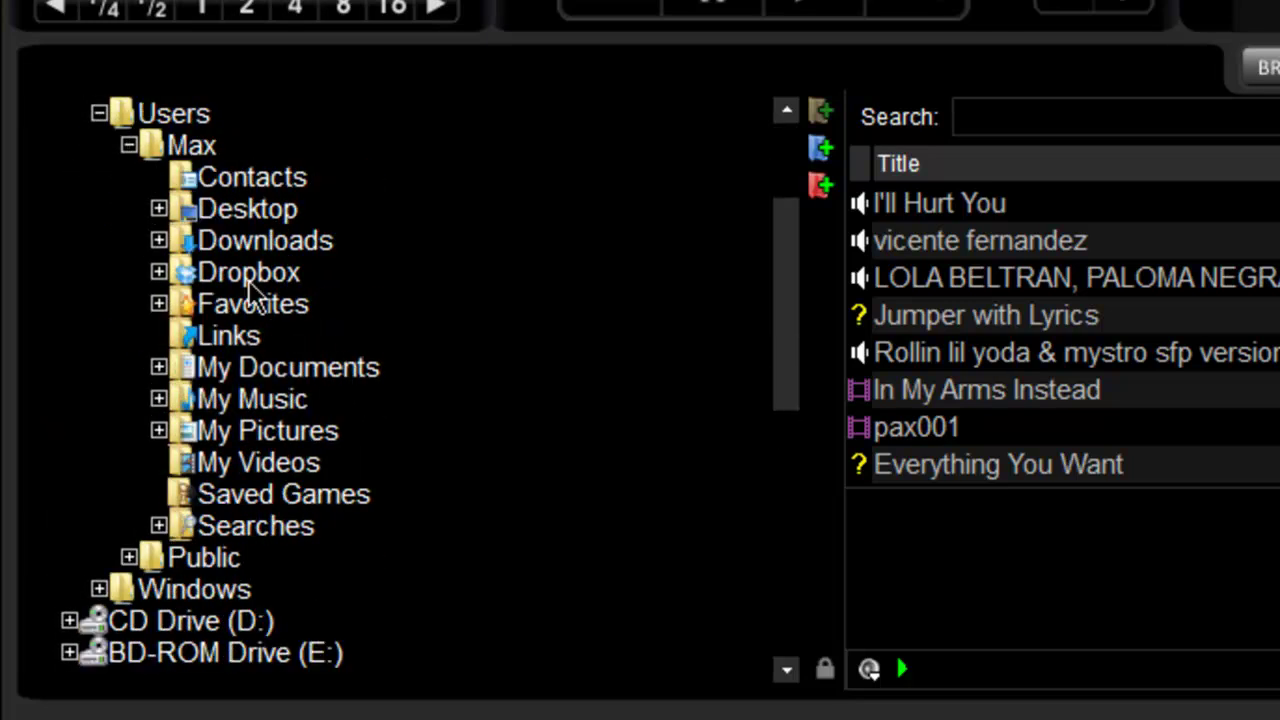
click(266, 245)
right_click(270, 258)
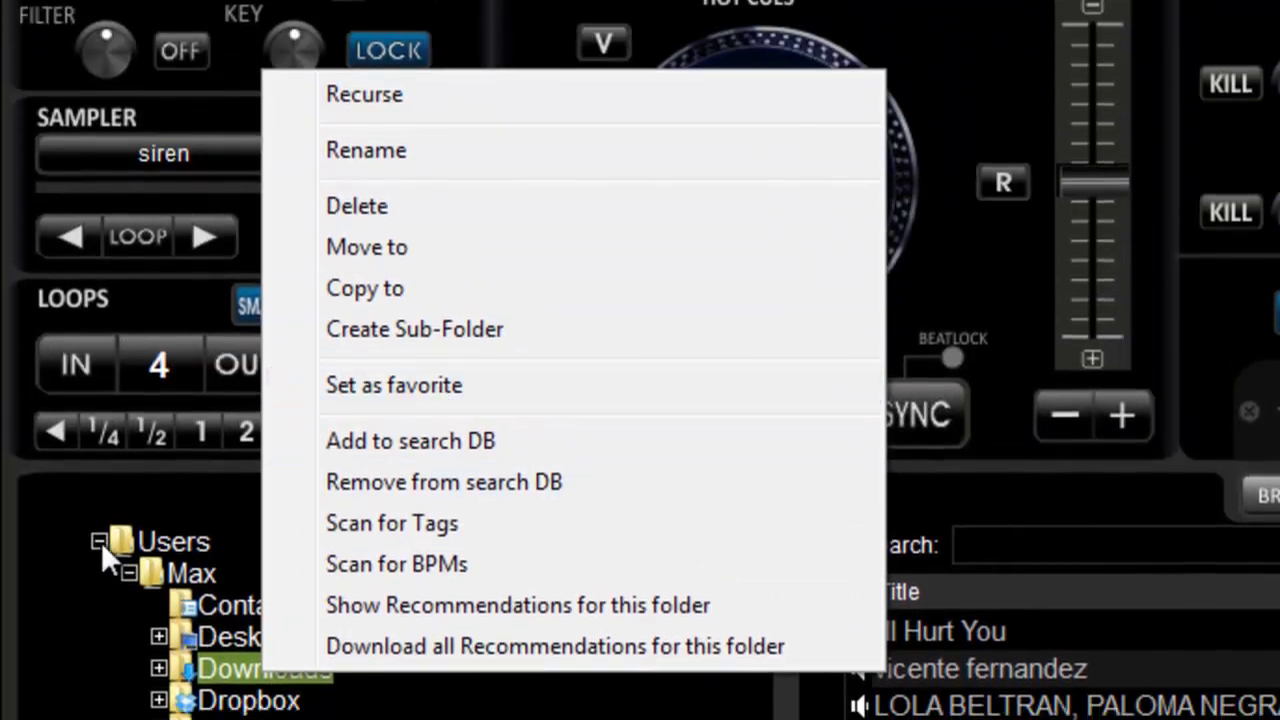
click(99, 532)
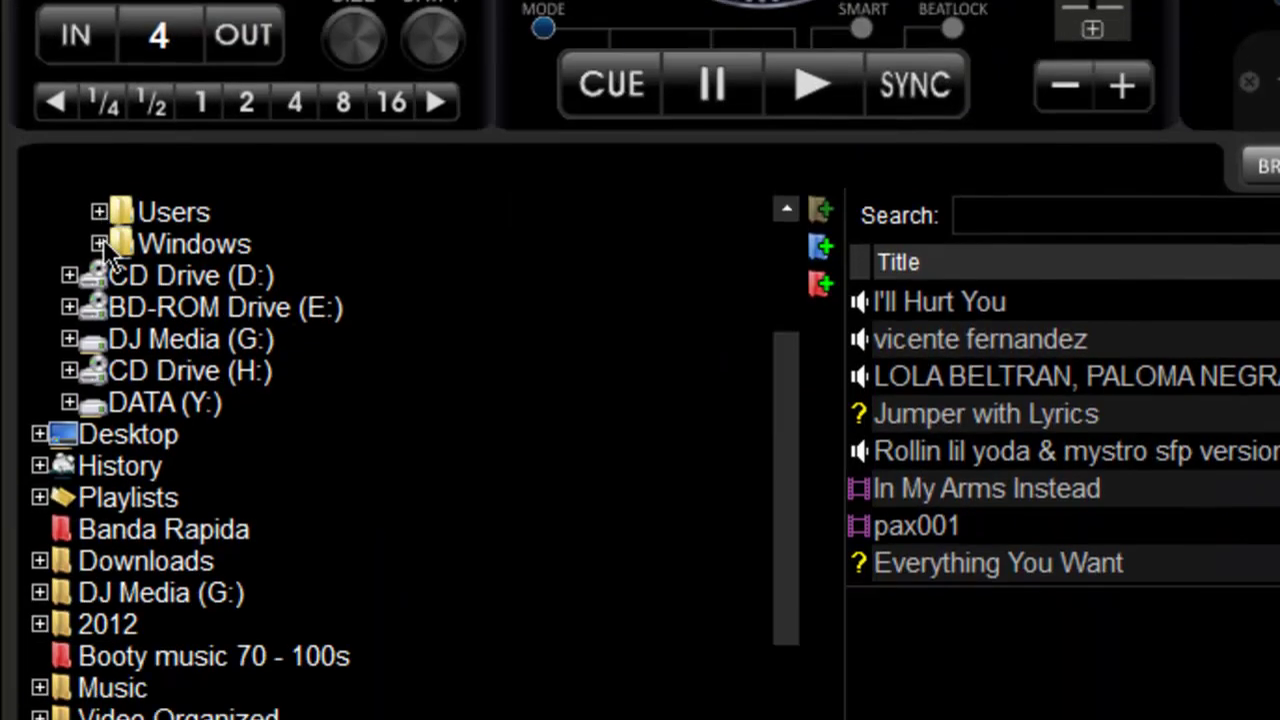
scroll(105, 694, up, 2)
click(39, 114)
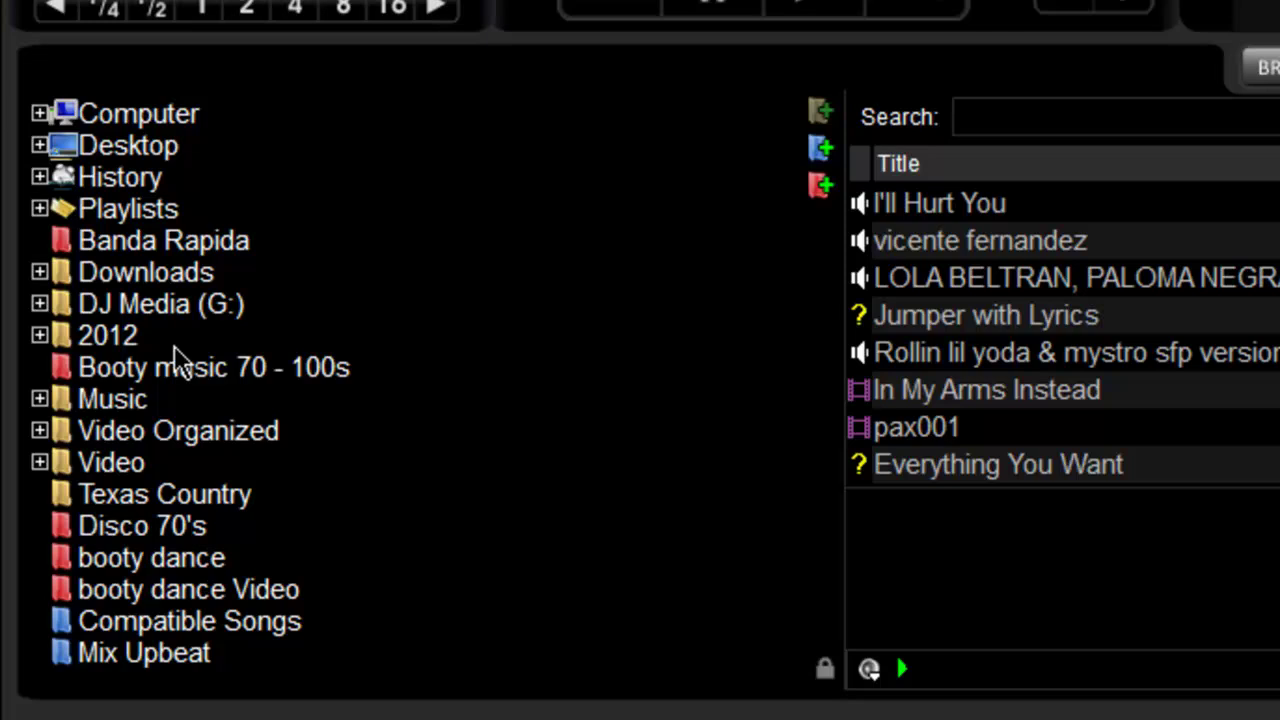
double_click(160, 274)
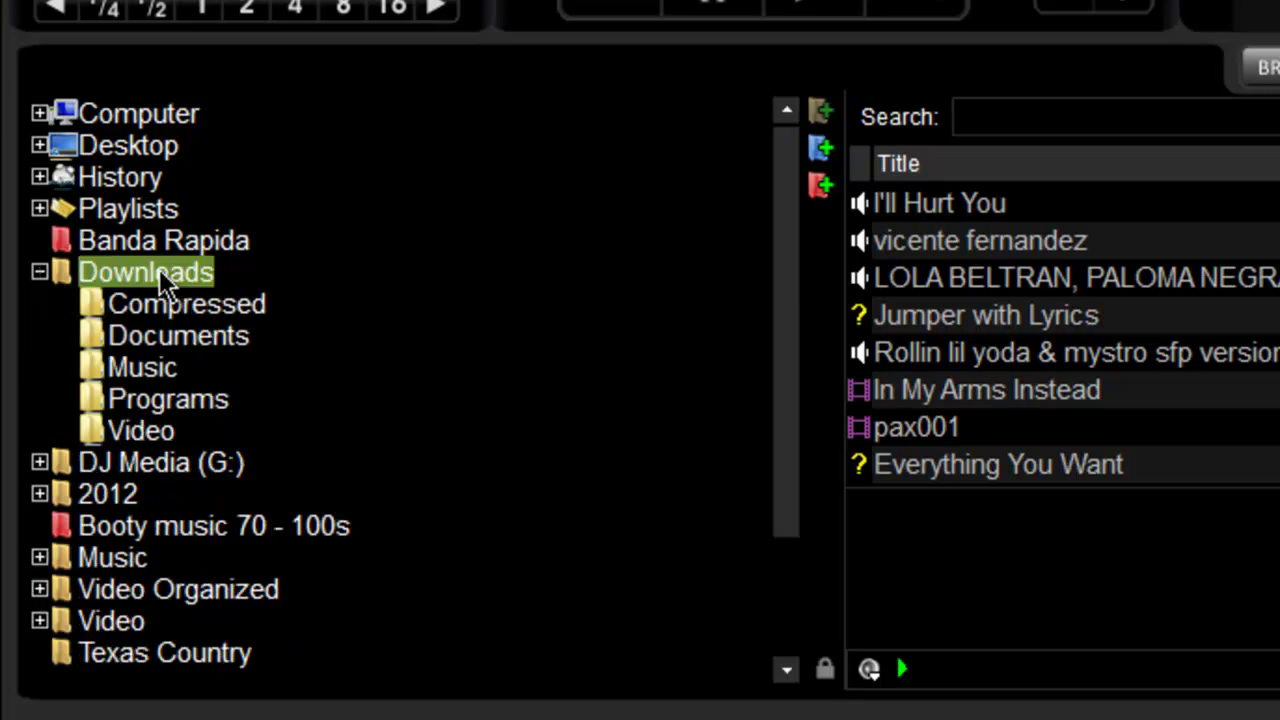
click(39, 272)
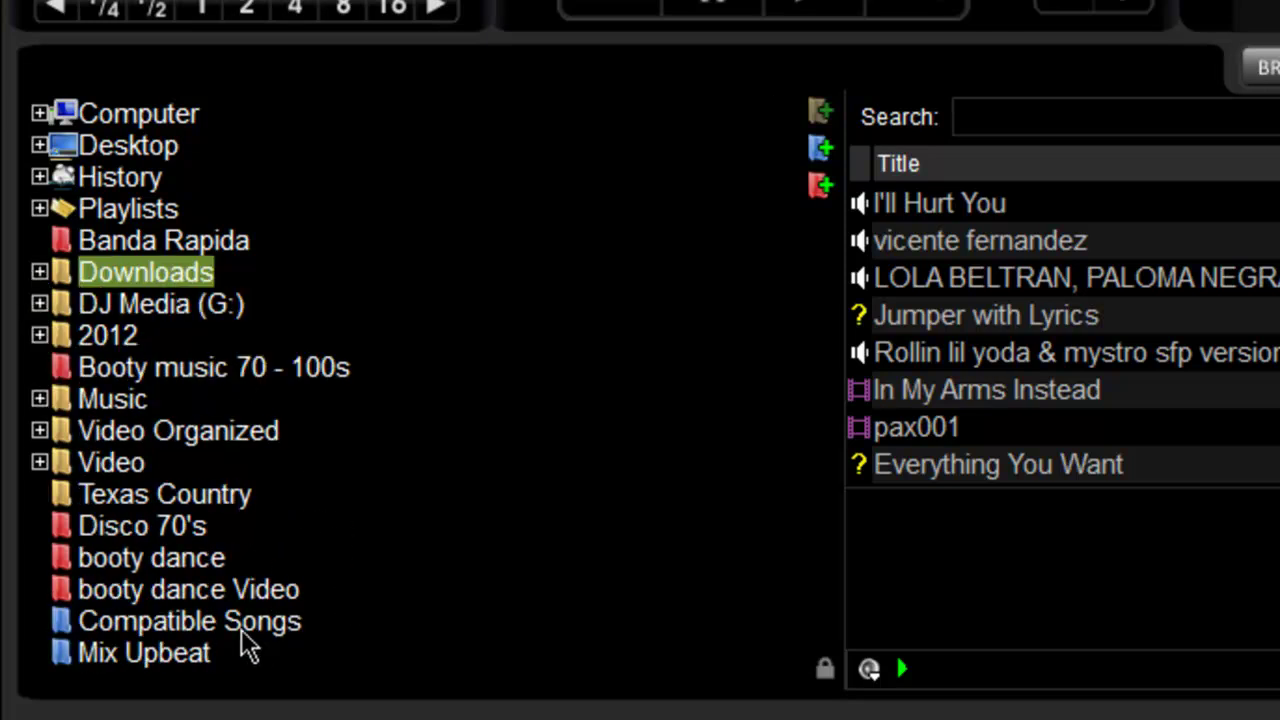
Step: Move Video Organized to the top, Booty music 70 - 100s below Banda Rapida, Downloads below Video Organized
drag(165, 432, 213, 215)
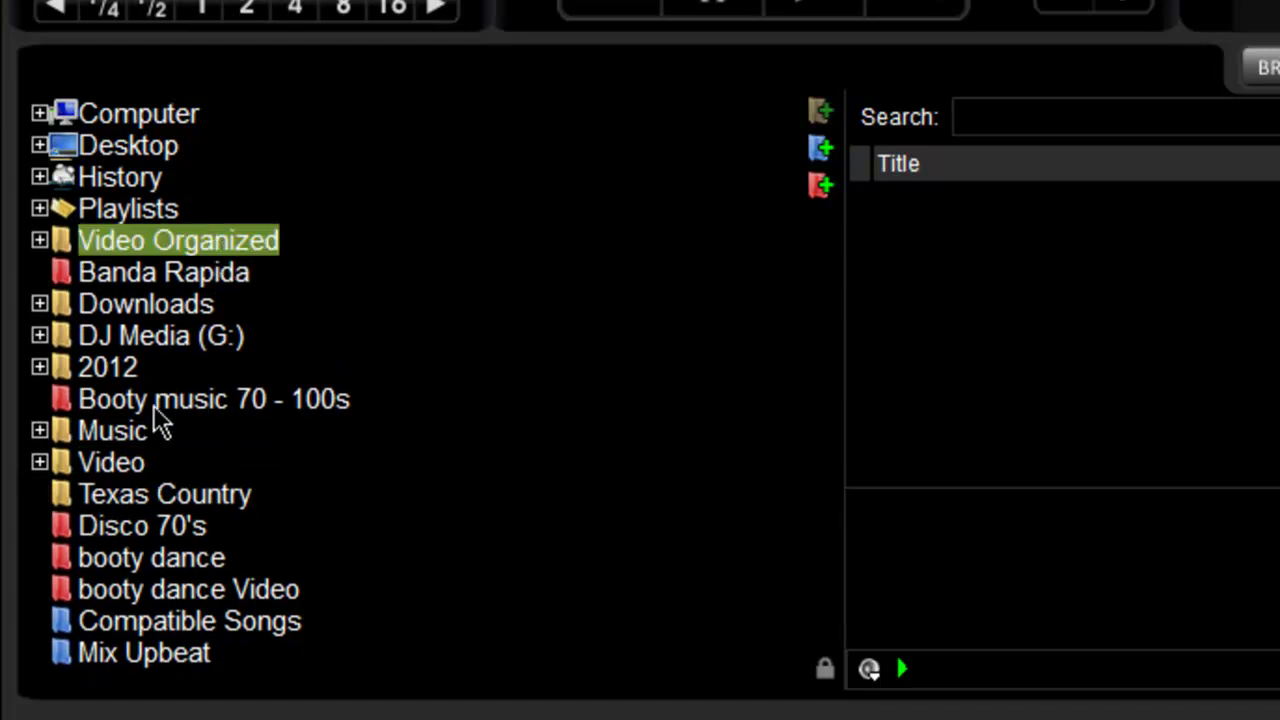
drag(157, 412, 225, 284)
click(145, 334)
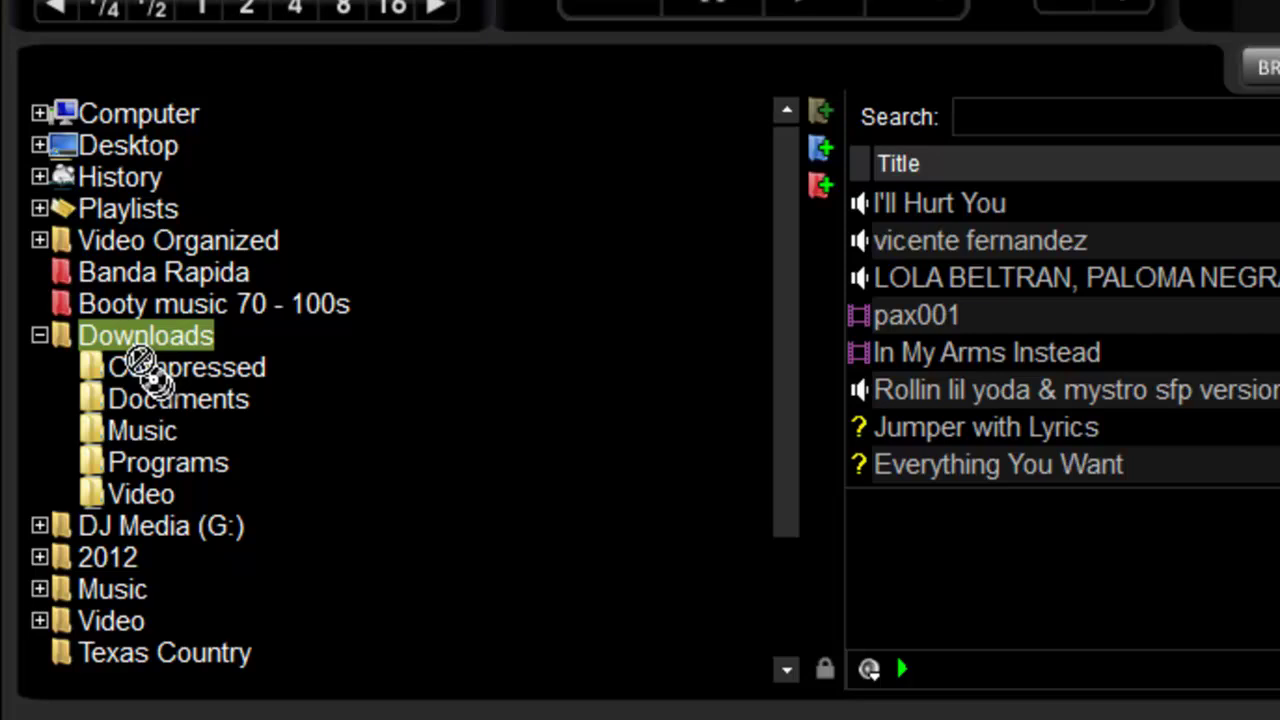
drag(145, 334, 184, 251)
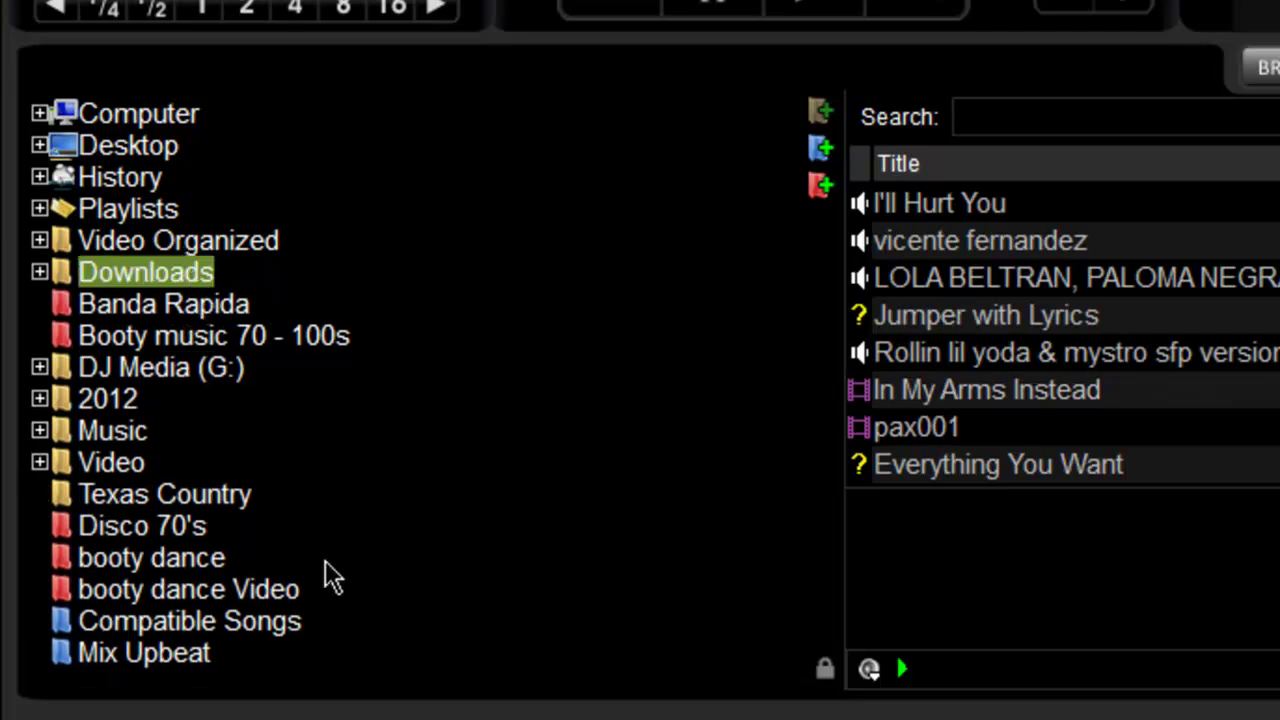